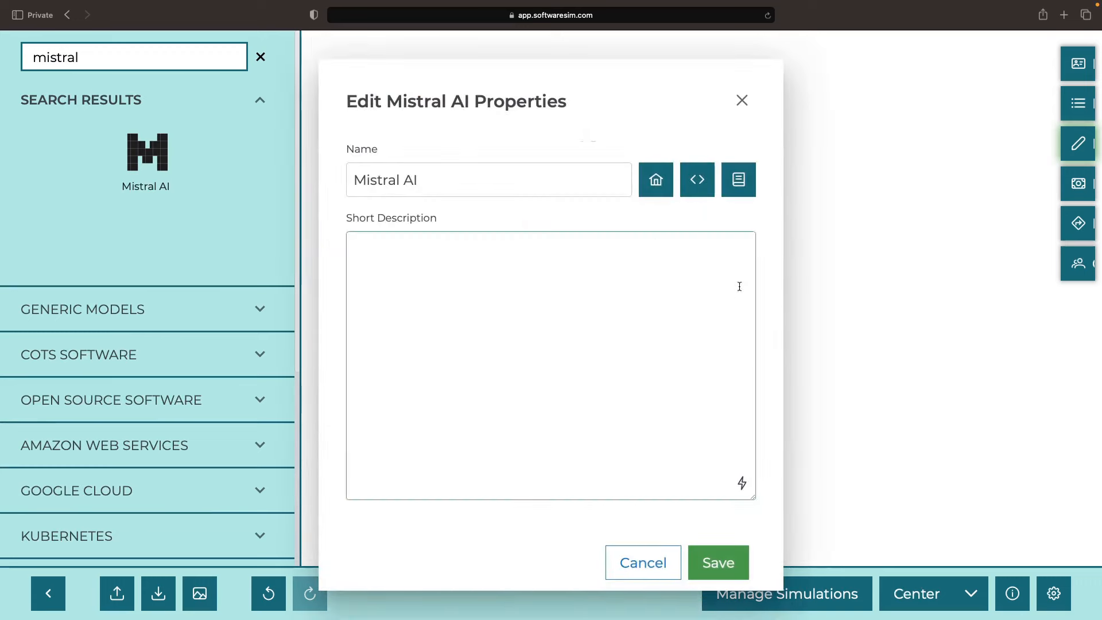
- Rename the Mistral AI block as "Mixtral LLM" and save its properties
{"action": "double_click", "coordinate": [384, 172]}
{"action": "type", "text": "Mixtral"}
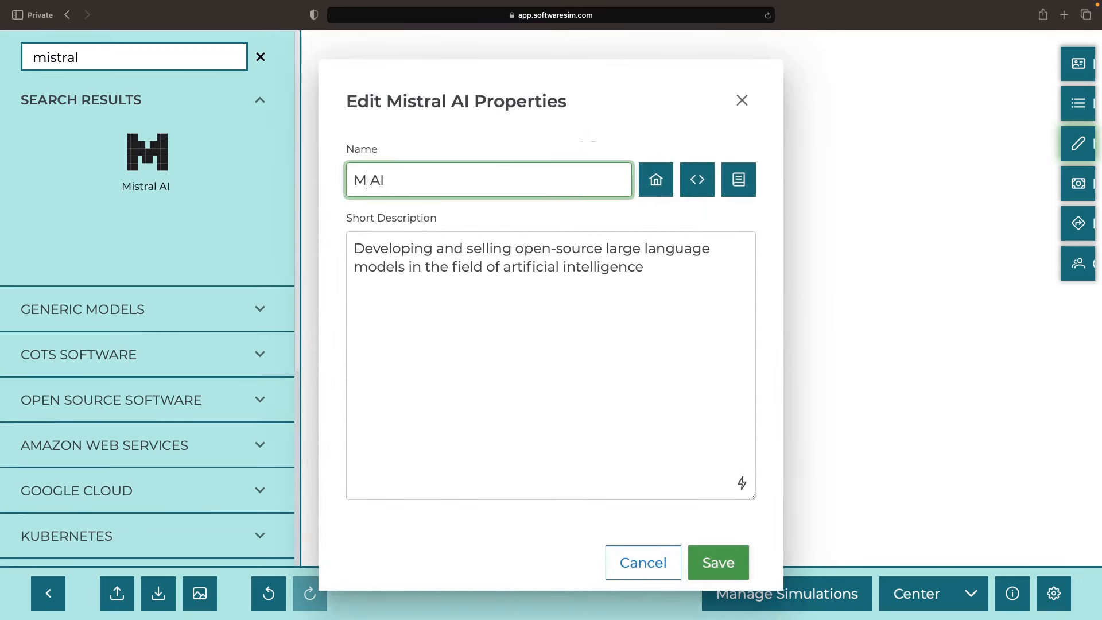
{"action": "double_click", "coordinate": [410, 180]}
{"action": "type", "text": "LLM"}
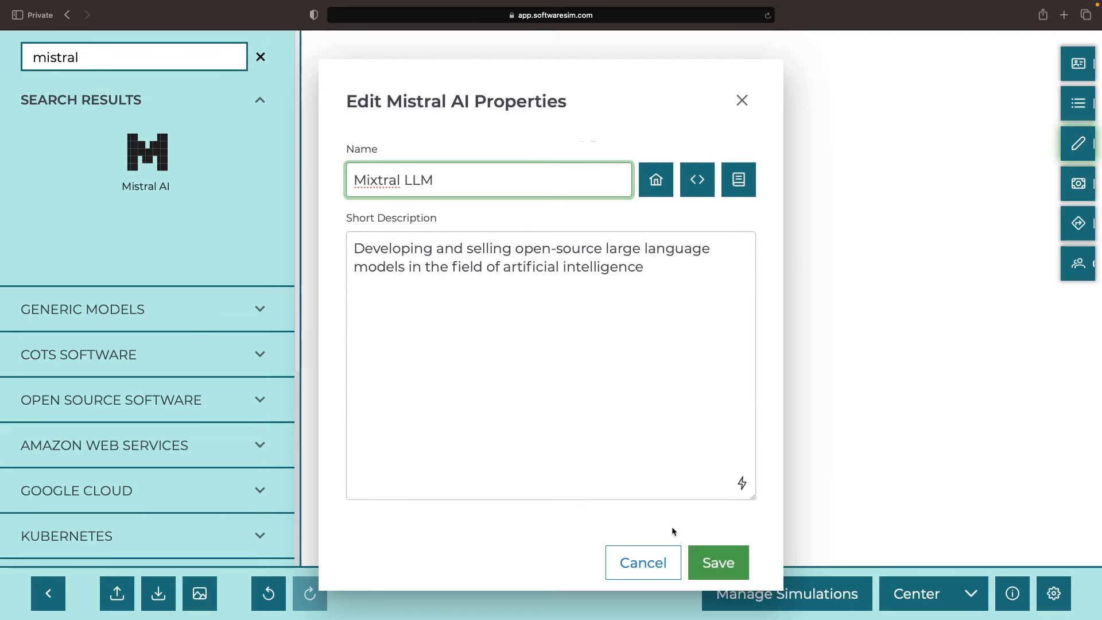
{"action": "left_click", "coordinate": [724, 560]}
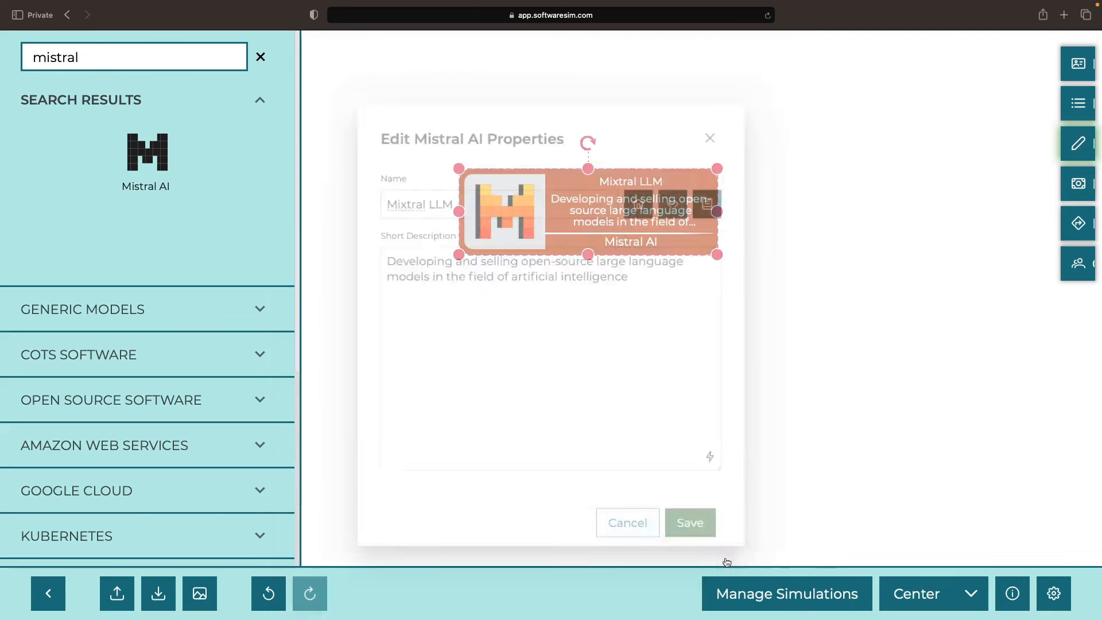
- Search the model library for "hugging" and place the Hugging Face block below the Mixtral LLM block
{"action": "double_click", "coordinate": [100, 52]}
{"action": "type", "text": "hugging"}
{"action": "left_click_drag", "start_coordinate": [149, 158], "coordinate": [586, 330]}
- Name the Hugging Face block "Inference Endpoints", describe it as "Run your own API of OSS LLMs", and save
{"action": "right_click", "coordinate": [566, 302]}
{"action": "left_click", "coordinate": [609, 246]}
{"action": "left_click", "coordinate": [419, 179]}
{"action": "key", "text": "super+a"}
{"action": "type", "text": "Inference Endpoint"}
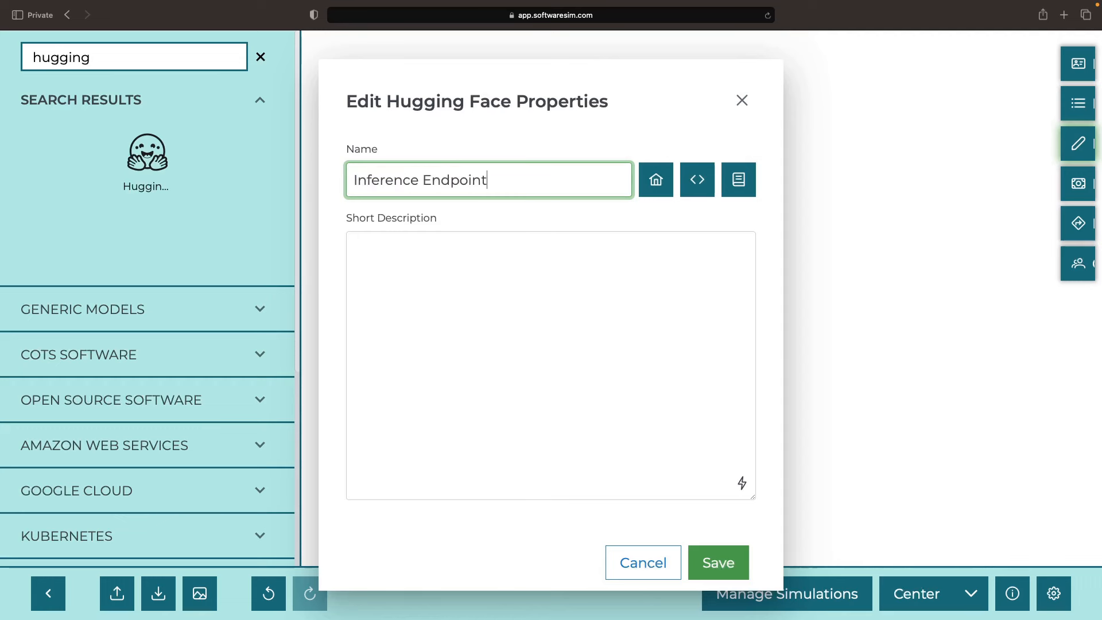
{"action": "type", "text": "s"}
{"action": "left_click", "coordinate": [440, 318]}
{"action": "type", "text": "Run your own API"}
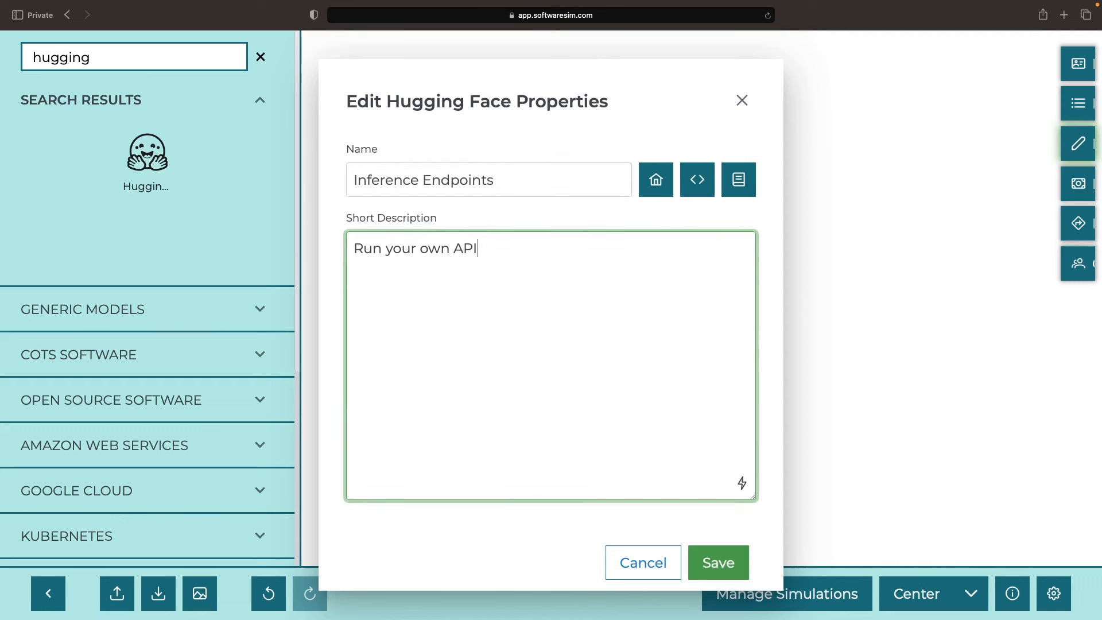
{"action": "type", "text": " of OSS LLMs"}
{"action": "left_click", "coordinate": [715, 559]}
{"action": "left_click", "coordinate": [620, 415]}
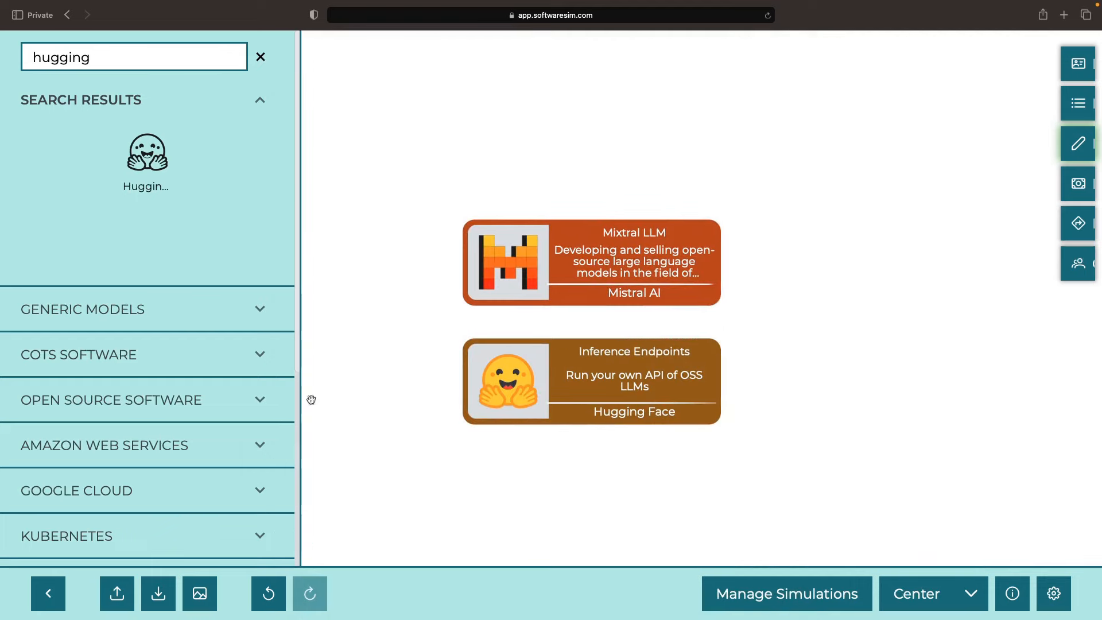
- Connect the Mixtral LLM block to the Inference Endpoints block with a straight solid arrow
{"action": "scroll", "coordinate": [239, 391], "scroll_direction": "down", "scroll_amount": 5}
{"action": "left_click", "coordinate": [195, 487]}
{"action": "left_click_drag", "start_coordinate": [101, 481], "coordinate": [491, 276]}
{"action": "left_click_drag", "start_coordinate": [454, 372], "coordinate": [478, 372]}
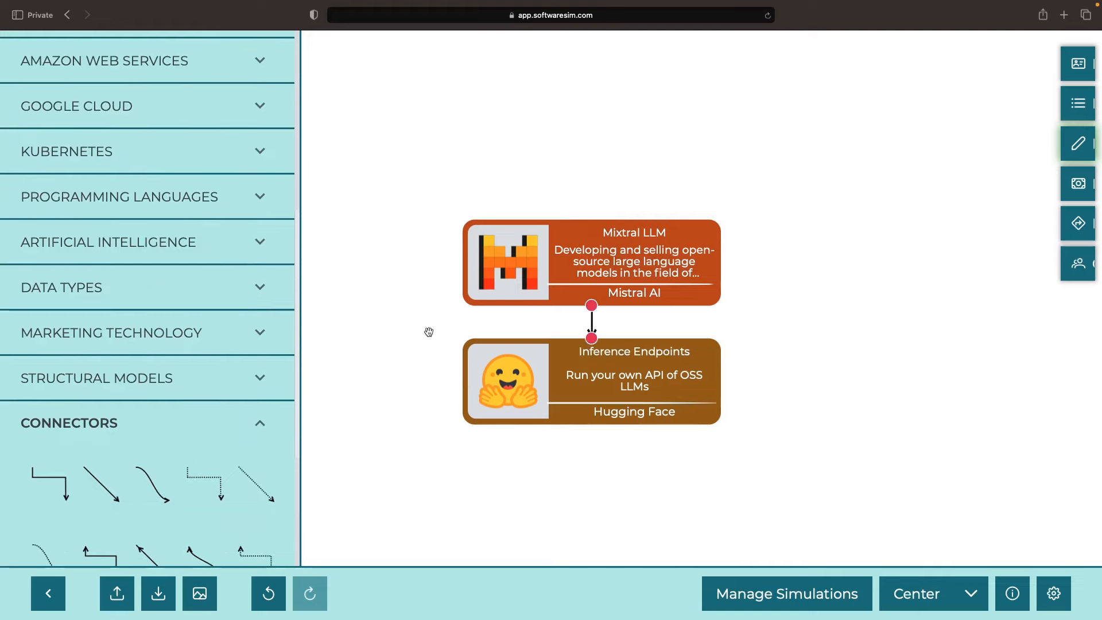
{"action": "left_click", "coordinate": [428, 331]}
- Switch to the Hugging Face website and open the mistralai/Mixtral-8x7B-Instruct-v0.1 page from the model list
{"action": "key", "text": "ctrl+Left"}
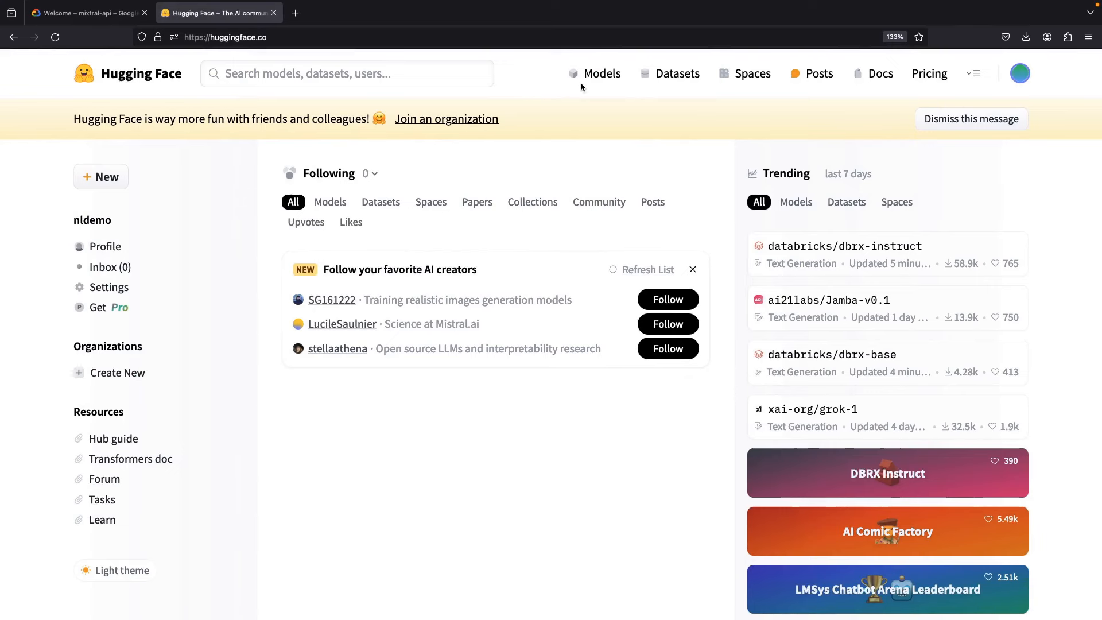
{"action": "left_click", "coordinate": [594, 76]}
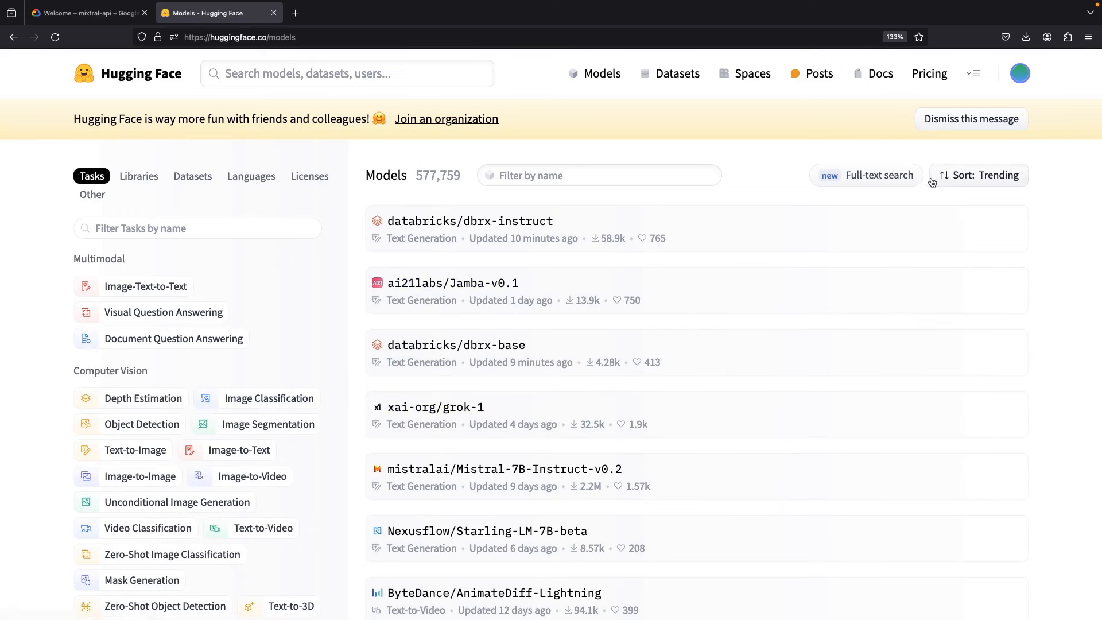
{"action": "scroll", "coordinate": [574, 344], "scroll_direction": "down", "scroll_amount": 2}
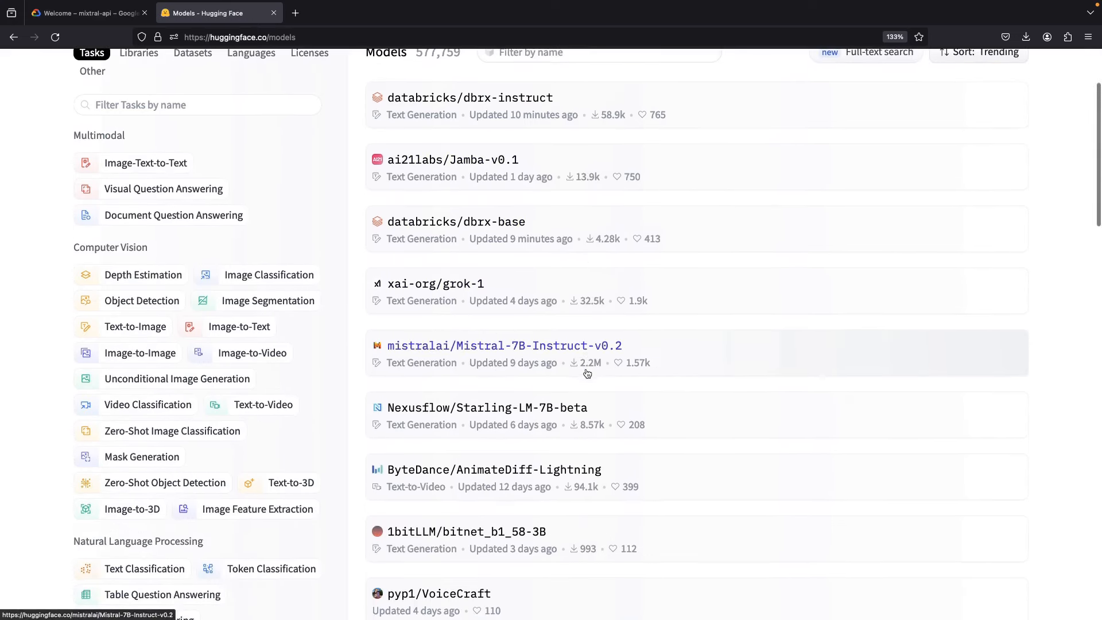
{"action": "scroll", "coordinate": [475, 337], "scroll_direction": "down", "scroll_amount": 9}
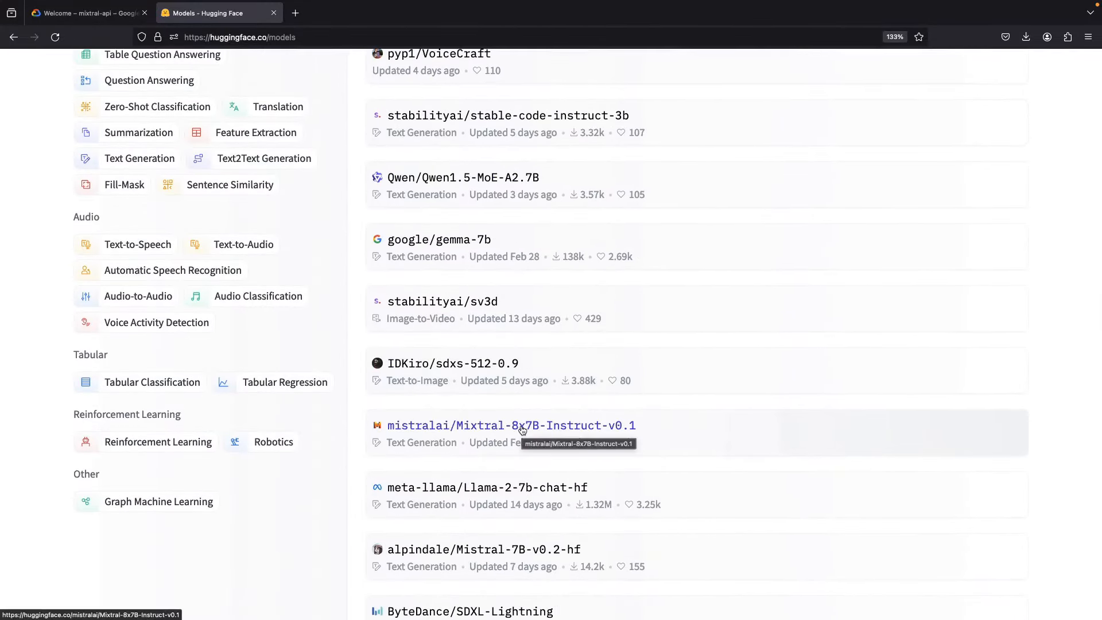
{"action": "left_click", "coordinate": [521, 430]}
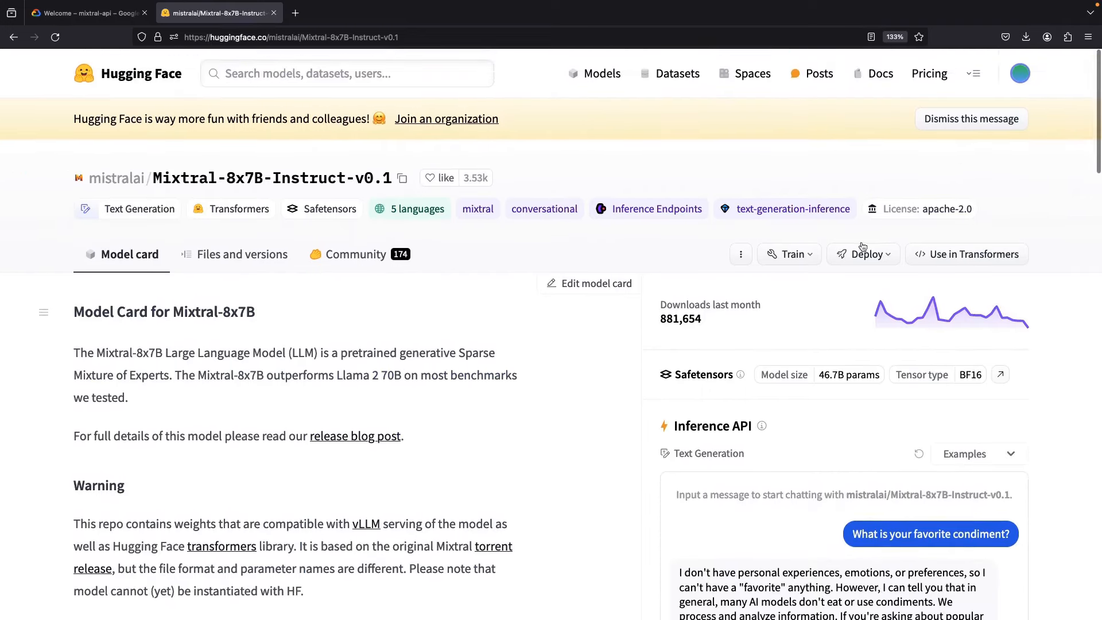
- Open the dedicated Inference Endpoints deployment form for the Mixtral-8x7B-Instruct-v0.1 model
{"action": "left_click", "coordinate": [865, 255]}
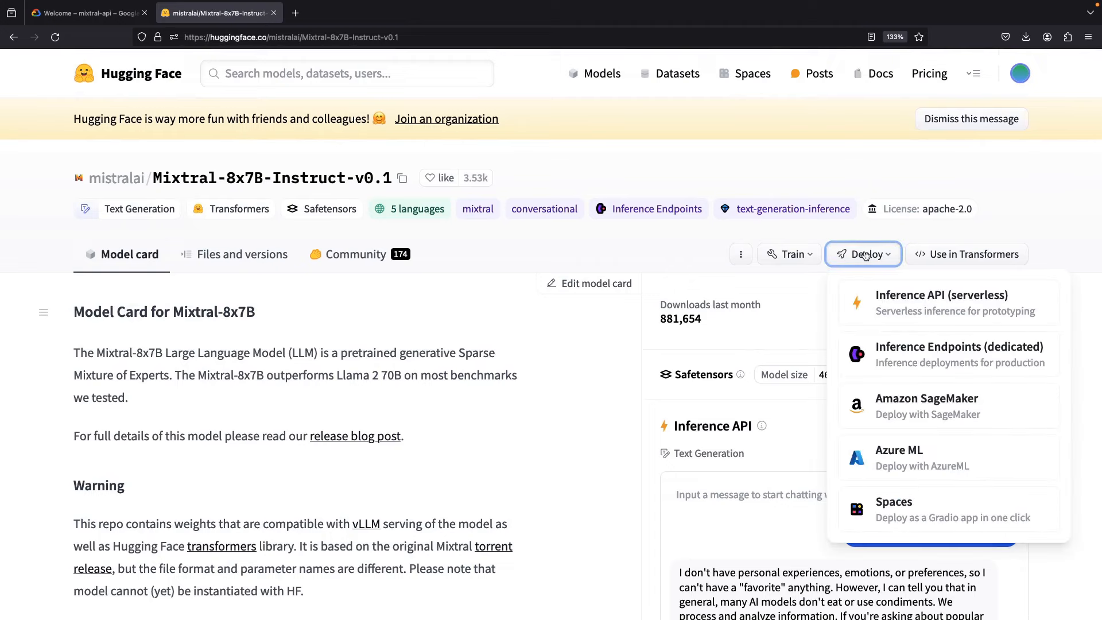
{"action": "left_click", "coordinate": [957, 358]}
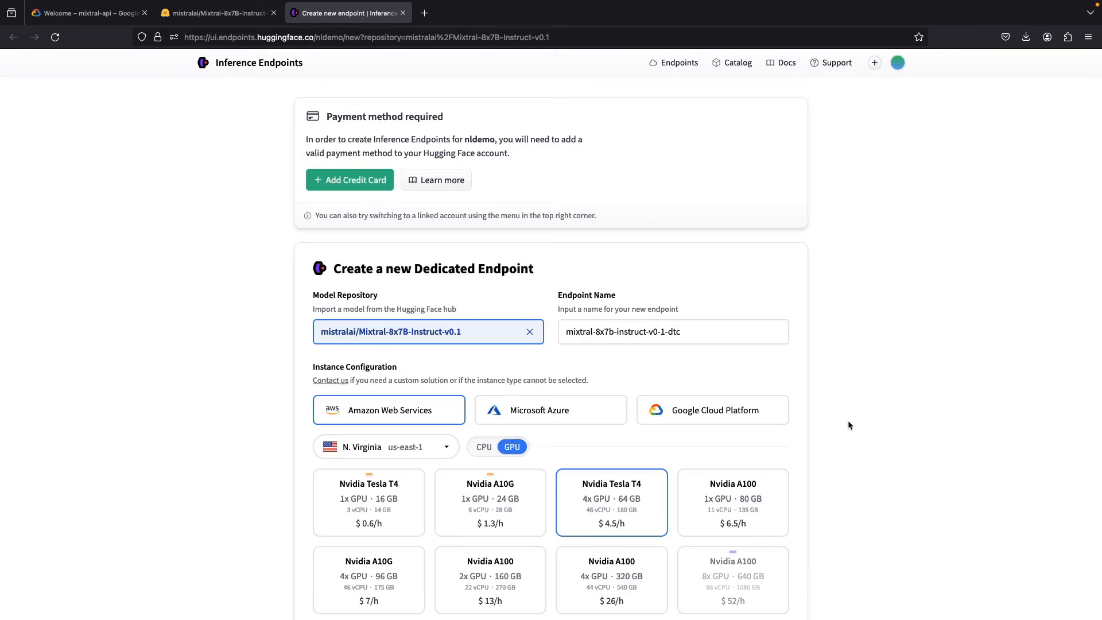
- Try Google Cloud Platform and Microsoft Azure as the endpoint's provider, and return to Amazon Web Services
{"action": "scroll", "coordinate": [804, 393], "scroll_direction": "down", "scroll_amount": 2}
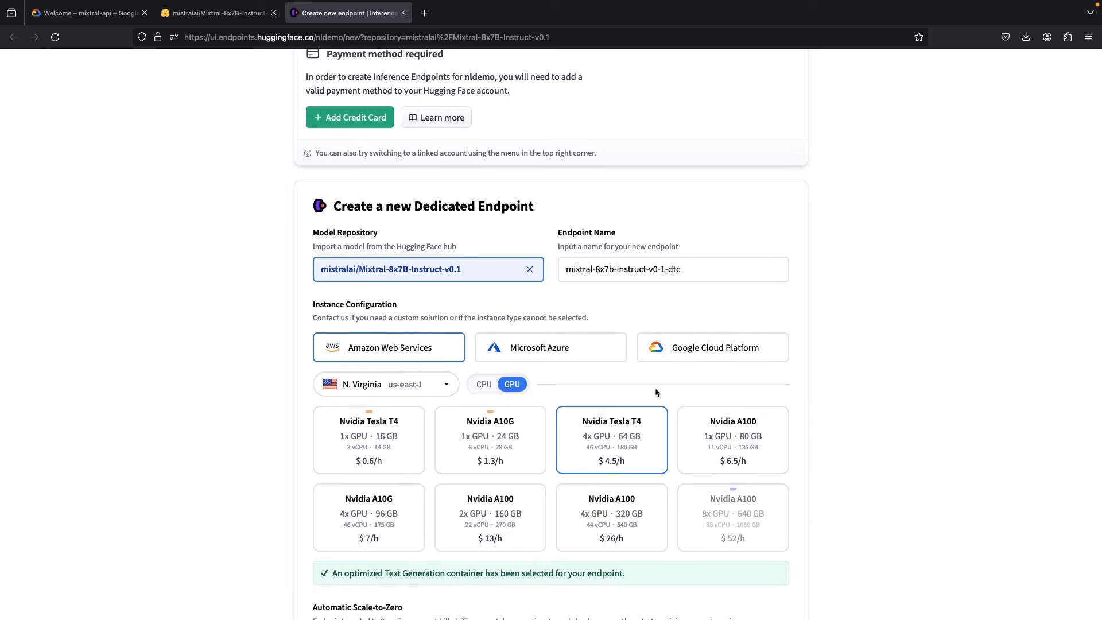
{"action": "left_click", "coordinate": [675, 358]}
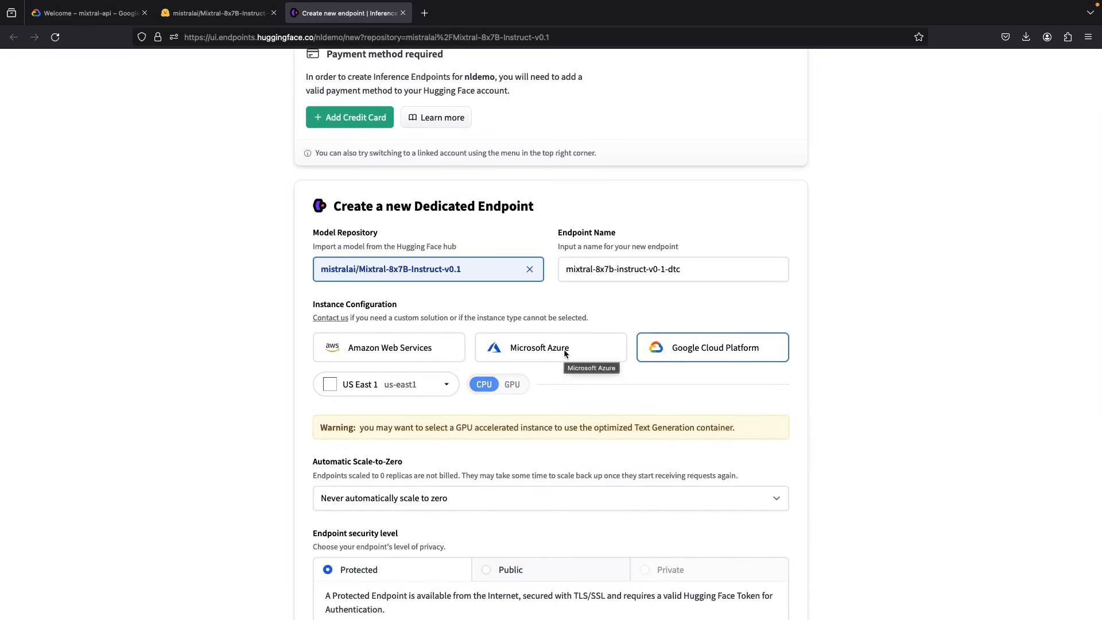
{"action": "left_click", "coordinate": [544, 356]}
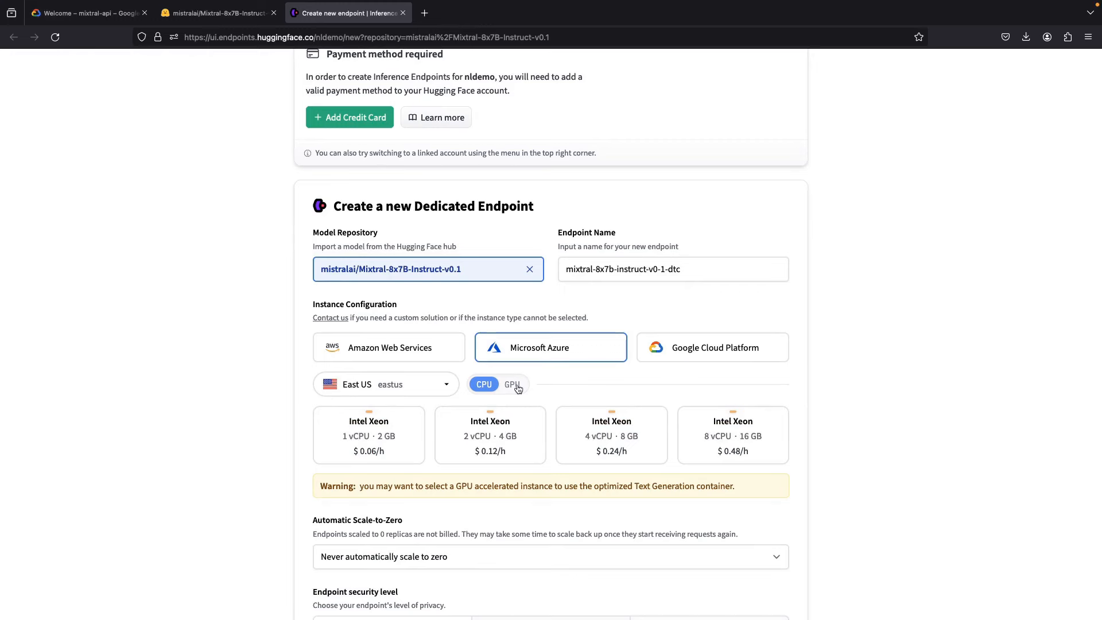
{"action": "left_click", "coordinate": [444, 353]}
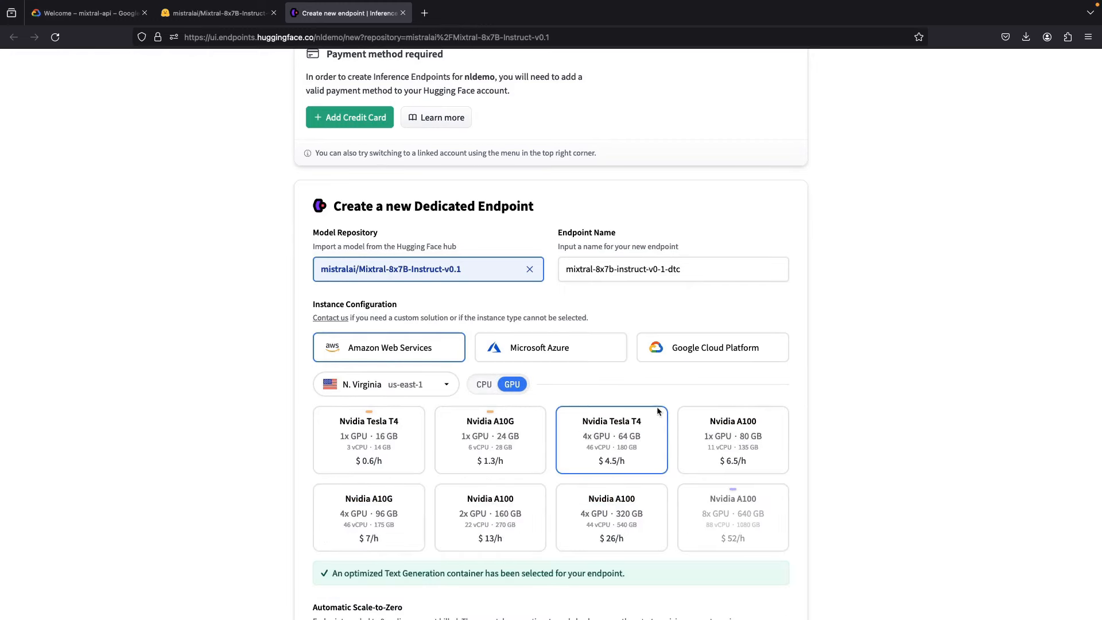
- Enlarge the endpoint form to 150% and examine its GPU instance options and hourly prices
{"action": "scroll", "coordinate": [684, 391], "scroll_direction": "down", "scroll_amount": 5}
{"action": "scroll", "coordinate": [654, 392], "scroll_direction": "up", "scroll_amount": 2}
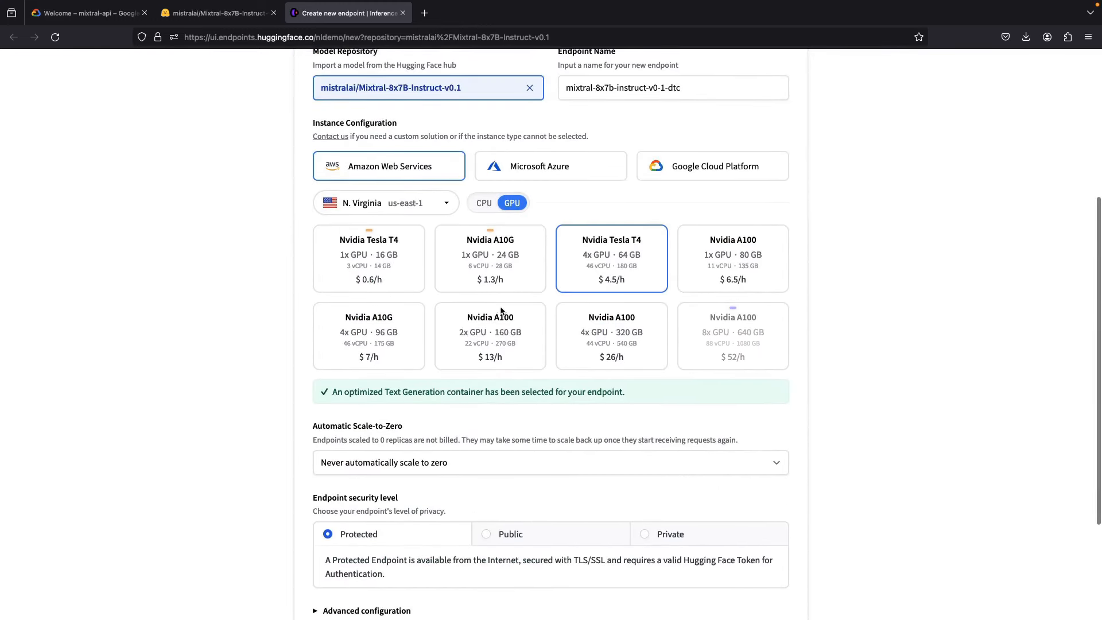
{"action": "key", "text": "ctrl+plus"}
{"action": "key", "text": "ctrl+plus"}
{"action": "key", "text": "ctrl+plus"}
{"action": "key", "text": "ctrl+plus"}
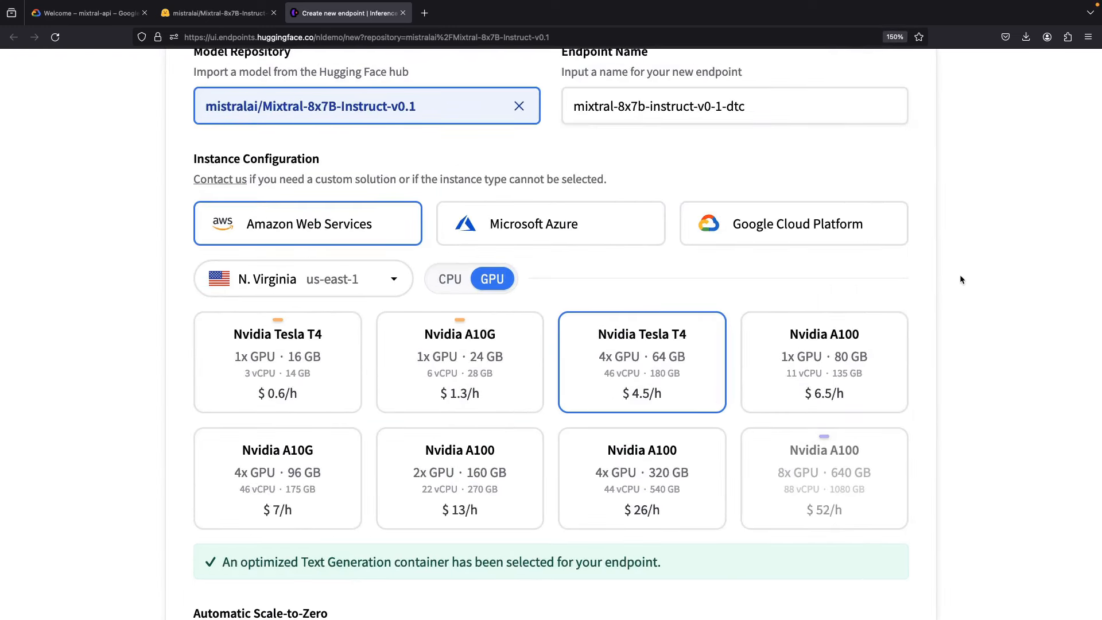
- Set the endpoint's Automatic Scale-to-Zero to "After 30 minutes with no activity"
{"action": "scroll", "coordinate": [960, 276], "scroll_direction": "down", "scroll_amount": 1}
{"action": "scroll", "coordinate": [960, 277], "scroll_direction": "down", "scroll_amount": 5}
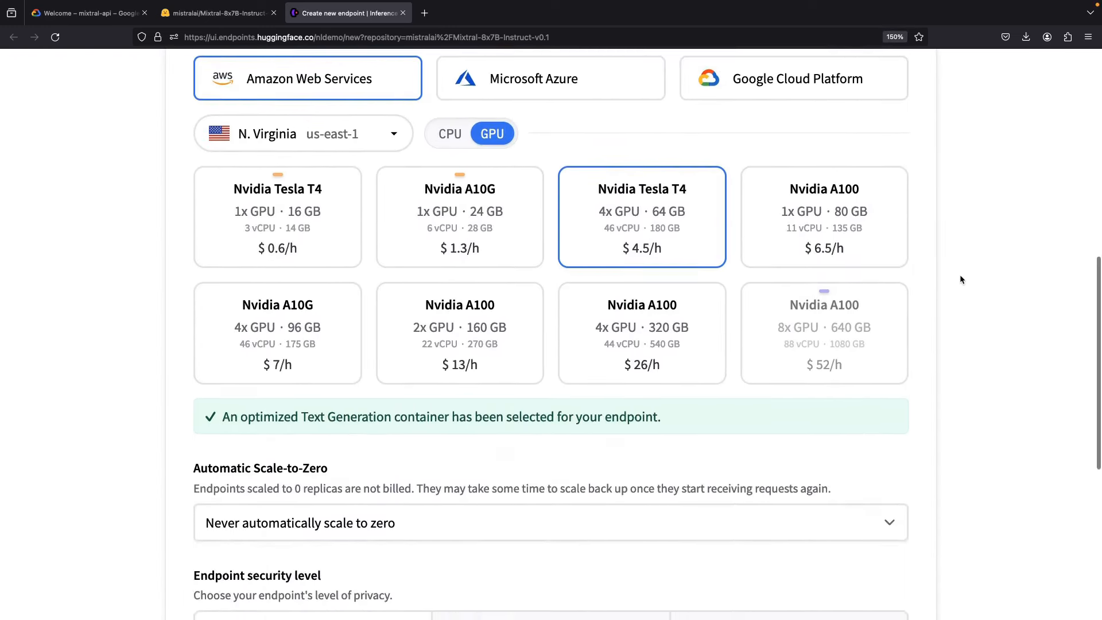
{"action": "scroll", "coordinate": [959, 276], "scroll_direction": "down", "scroll_amount": 1}
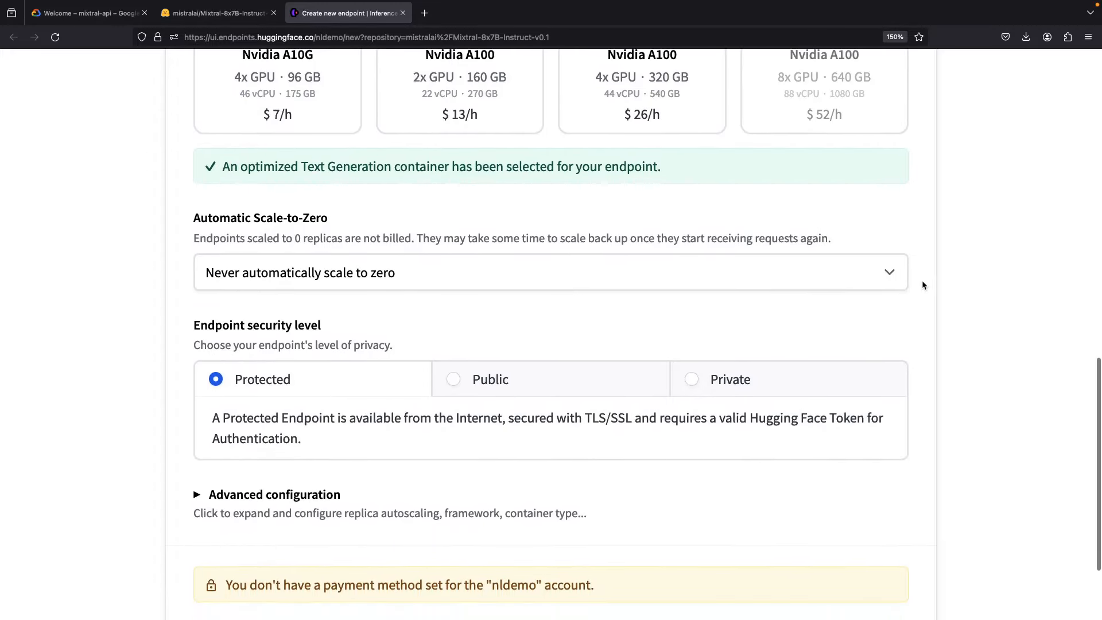
{"action": "left_click", "coordinate": [883, 278]}
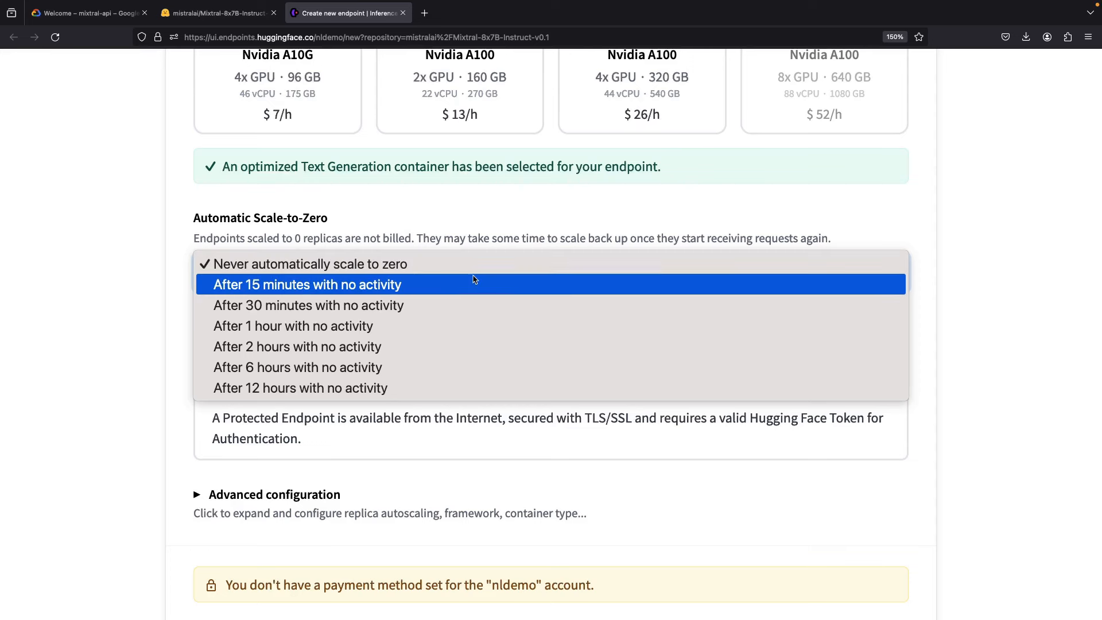
{"action": "left_click", "coordinate": [457, 302]}
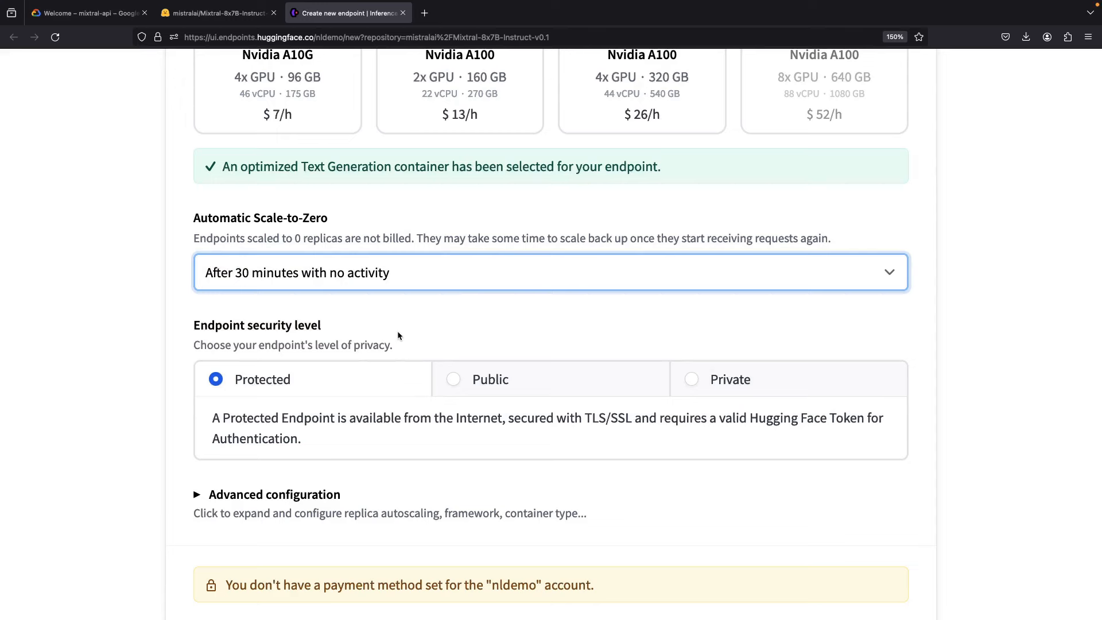
- Open the billing settings for adding a credit card to the account, and return to the endpoint form
{"action": "scroll", "coordinate": [399, 336], "scroll_direction": "down", "scroll_amount": 3}
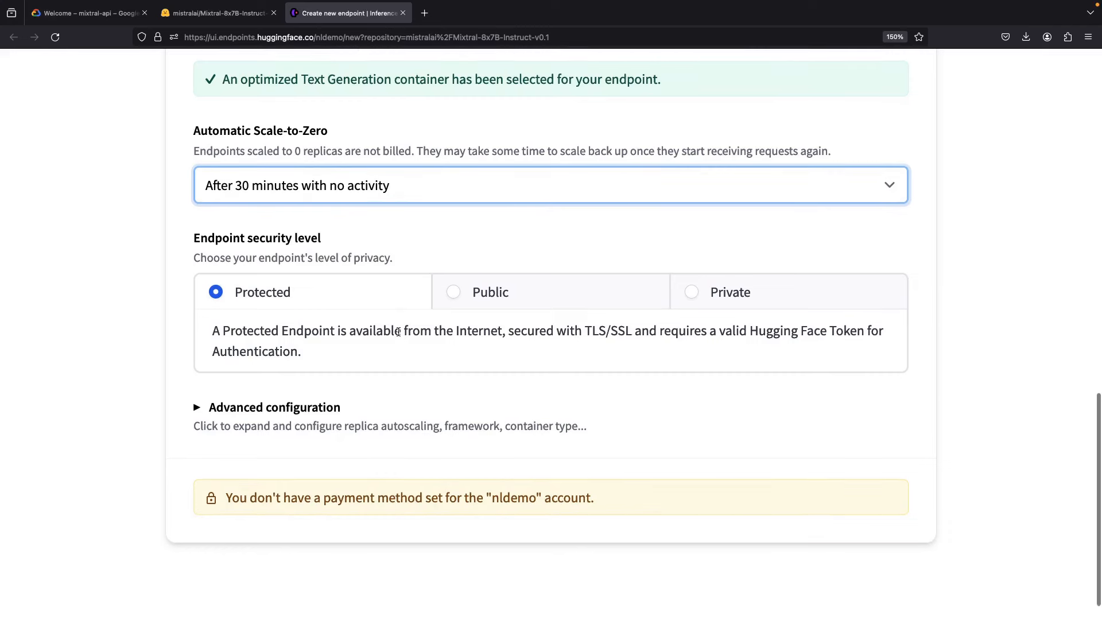
{"action": "double_click", "coordinate": [511, 498]}
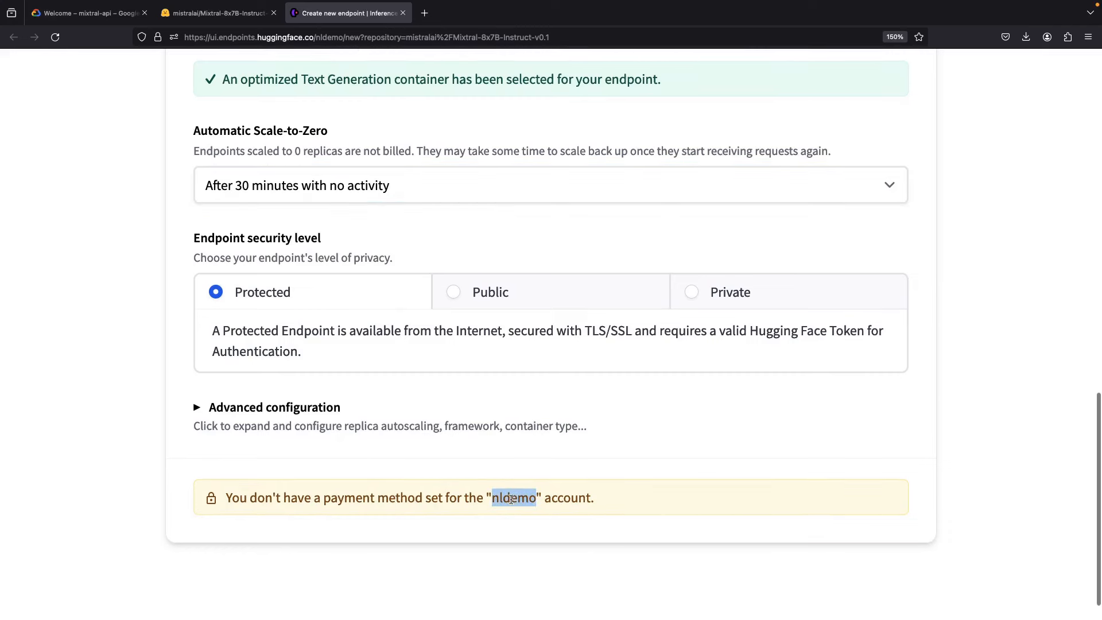
{"action": "scroll", "coordinate": [326, 439], "scroll_direction": "up", "scroll_amount": 20}
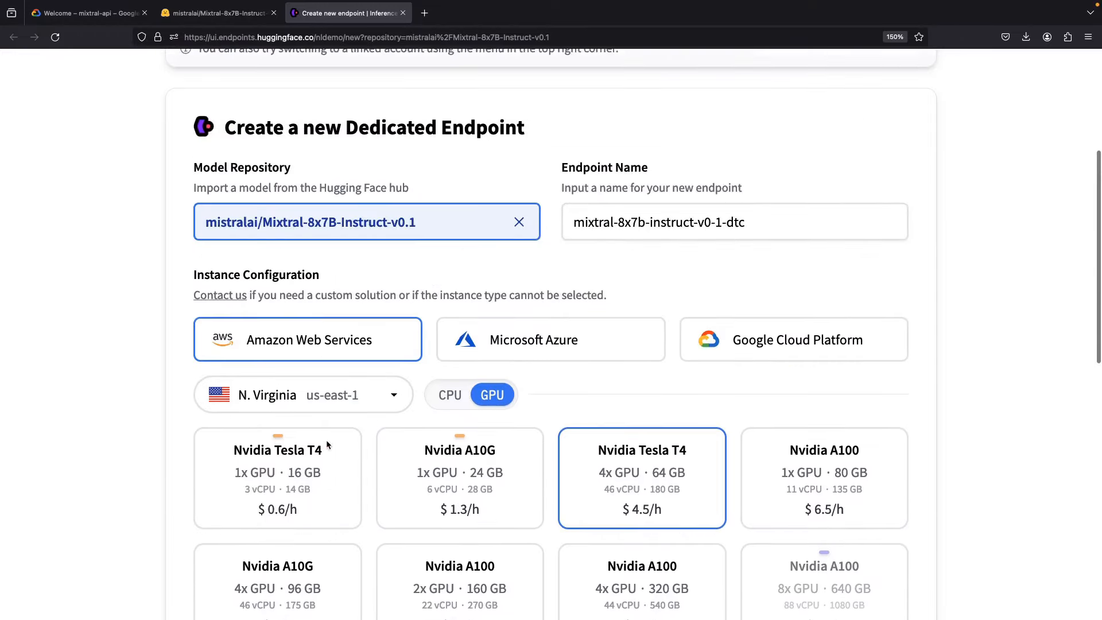
{"action": "scroll", "coordinate": [326, 440], "scroll_direction": "up", "scroll_amount": 1}
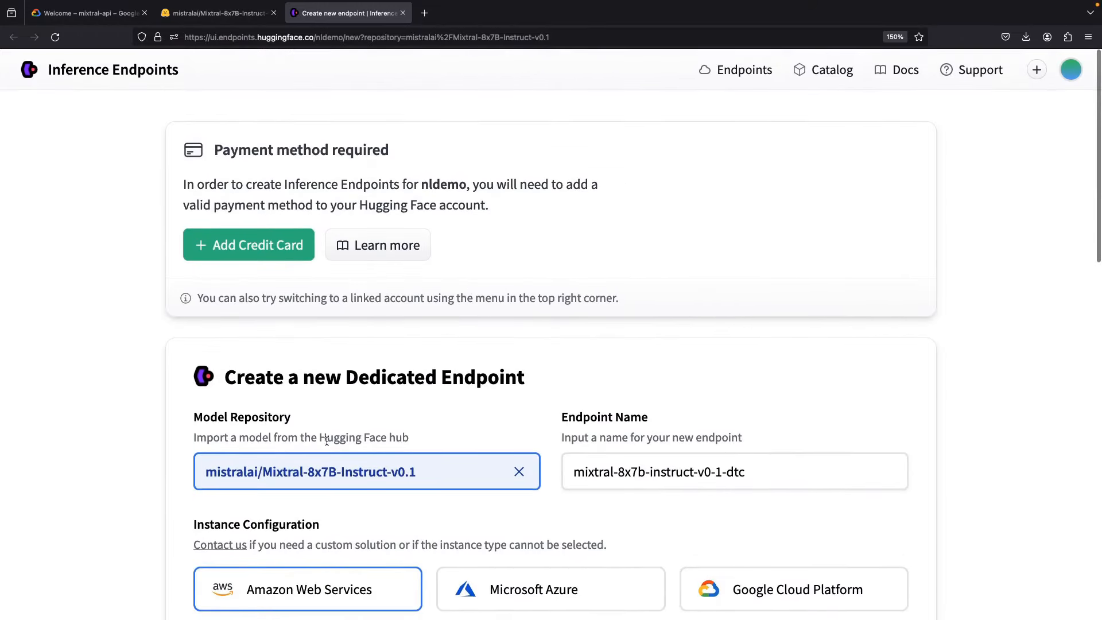
{"action": "left_click", "coordinate": [260, 238]}
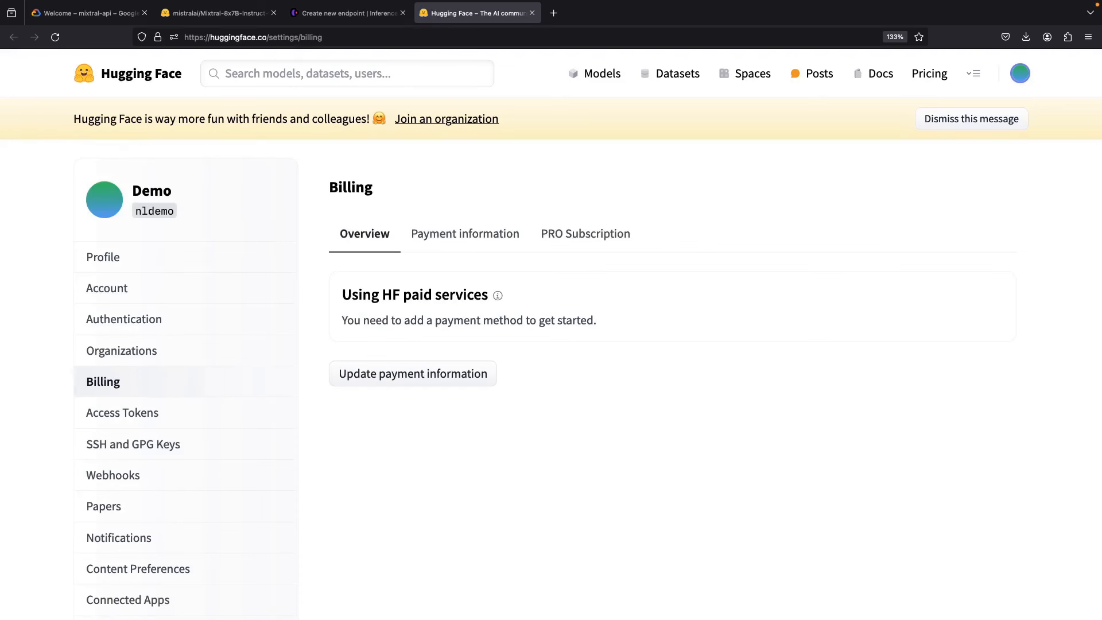
{"action": "key", "text": "super+w"}
- Set Automatic Scale-to-Zero to "After 30 minutes with no activity" again and review the endpoint's instance and security settings
{"action": "scroll", "coordinate": [242, 226], "scroll_direction": "down", "scroll_amount": 7}
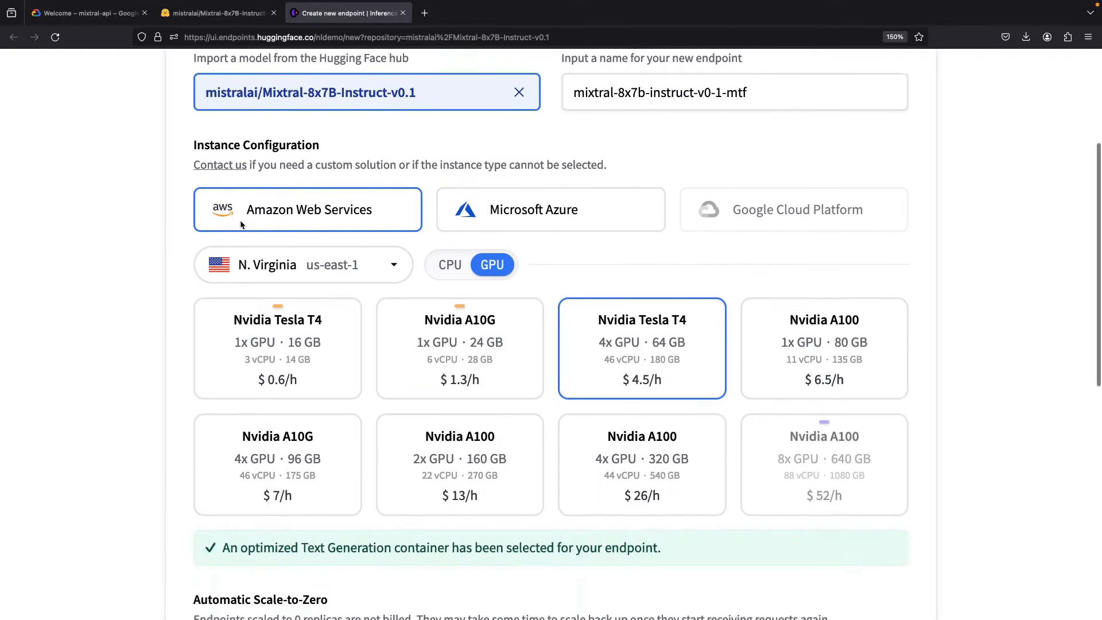
{"action": "scroll", "coordinate": [242, 226], "scroll_direction": "down", "scroll_amount": 4}
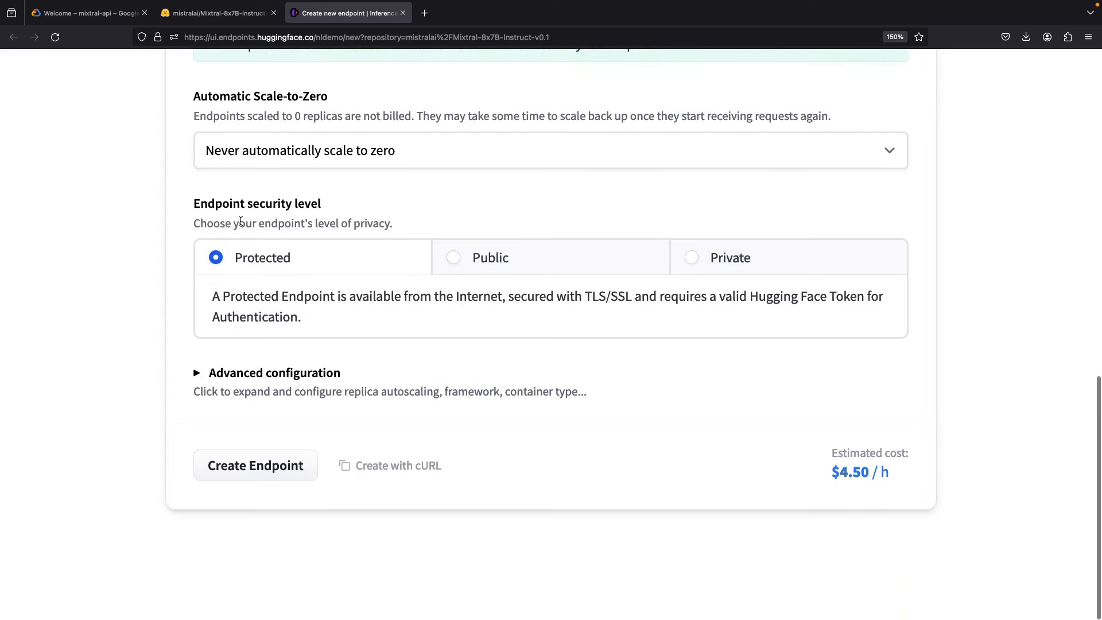
{"action": "left_click", "coordinate": [339, 148]}
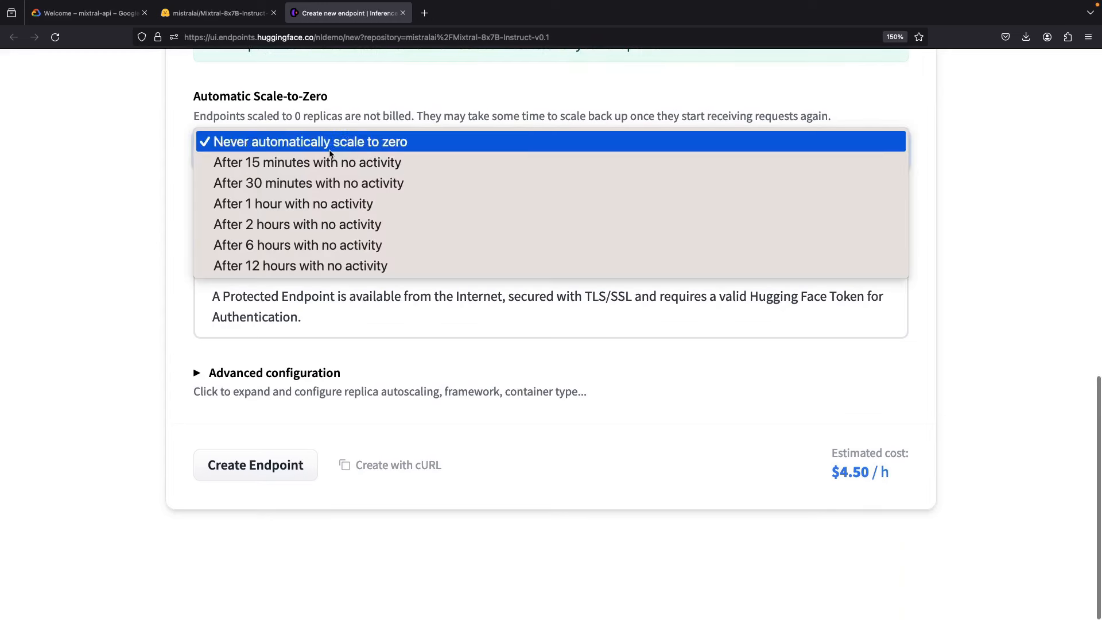
{"action": "left_click", "coordinate": [323, 182]}
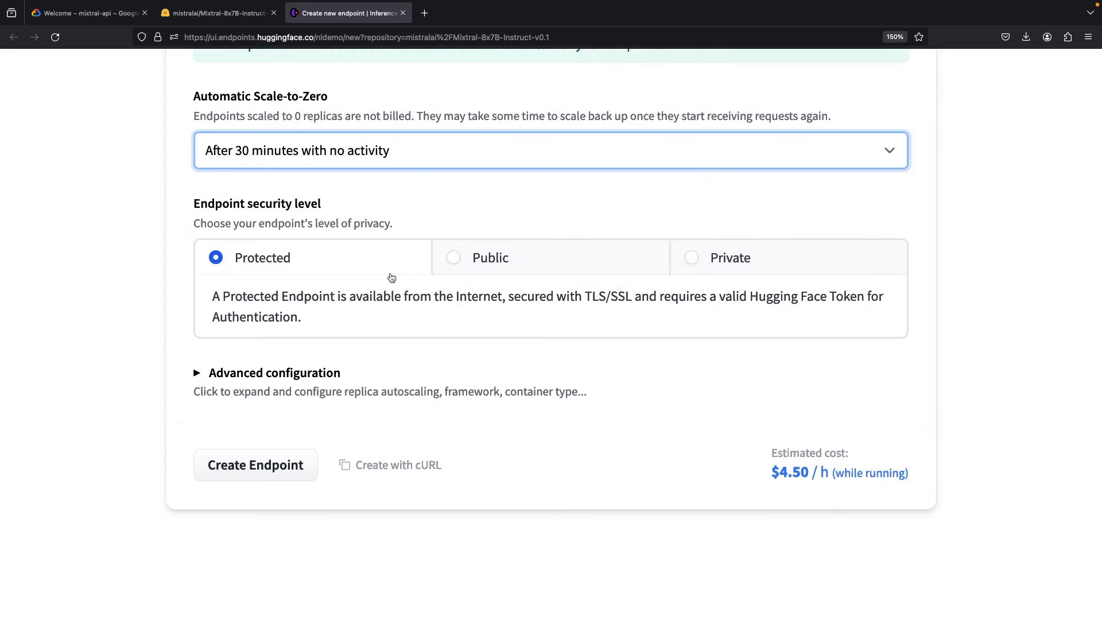
{"action": "scroll", "coordinate": [390, 273], "scroll_direction": "up", "scroll_amount": 6}
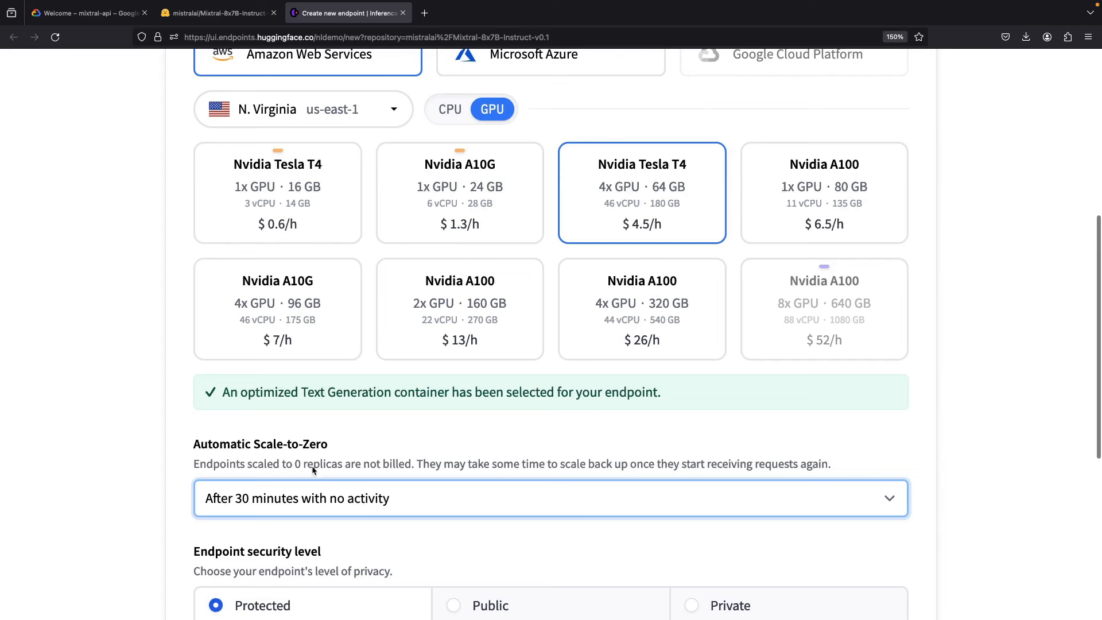
{"action": "scroll", "coordinate": [514, 451], "scroll_direction": "down", "scroll_amount": 6}
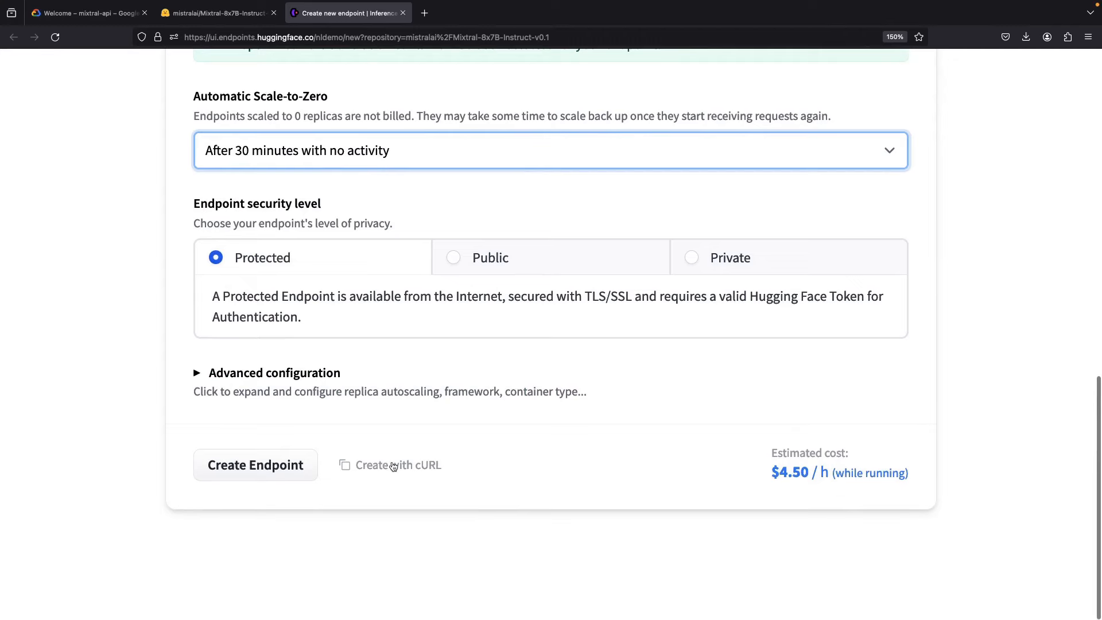
- Review the endpoint's advanced configuration, including autoscaling, container type and token limits, and create the endpoint
{"action": "left_click", "coordinate": [274, 372]}
{"action": "scroll", "coordinate": [313, 440], "scroll_direction": "down", "scroll_amount": 2}
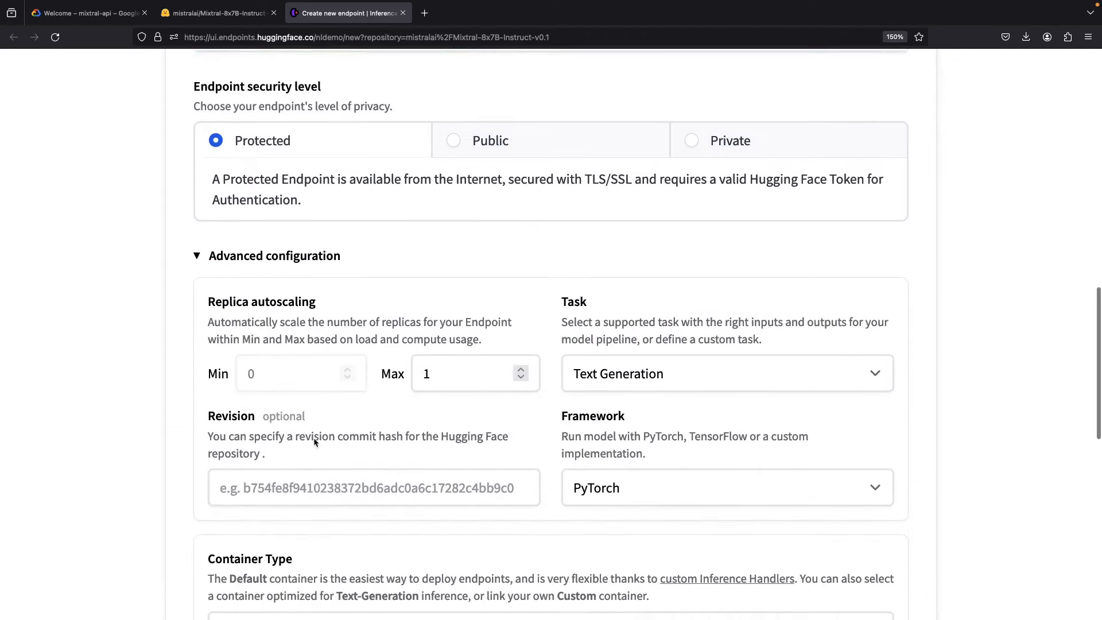
{"action": "scroll", "coordinate": [563, 555], "scroll_direction": "down", "scroll_amount": 2}
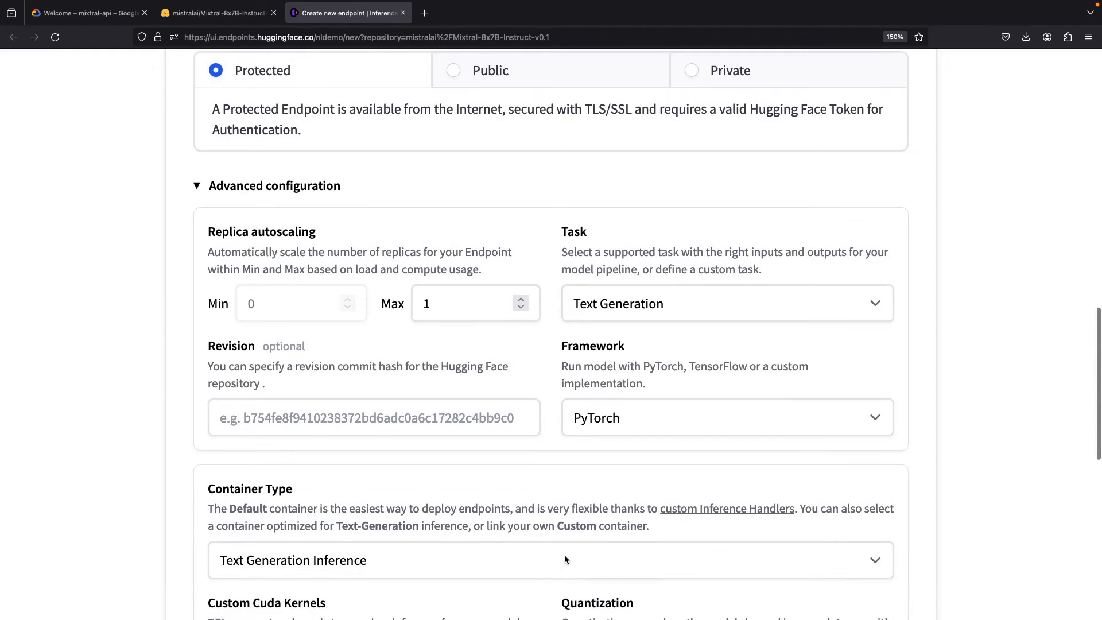
{"action": "scroll", "coordinate": [510, 476], "scroll_direction": "down", "scroll_amount": 6}
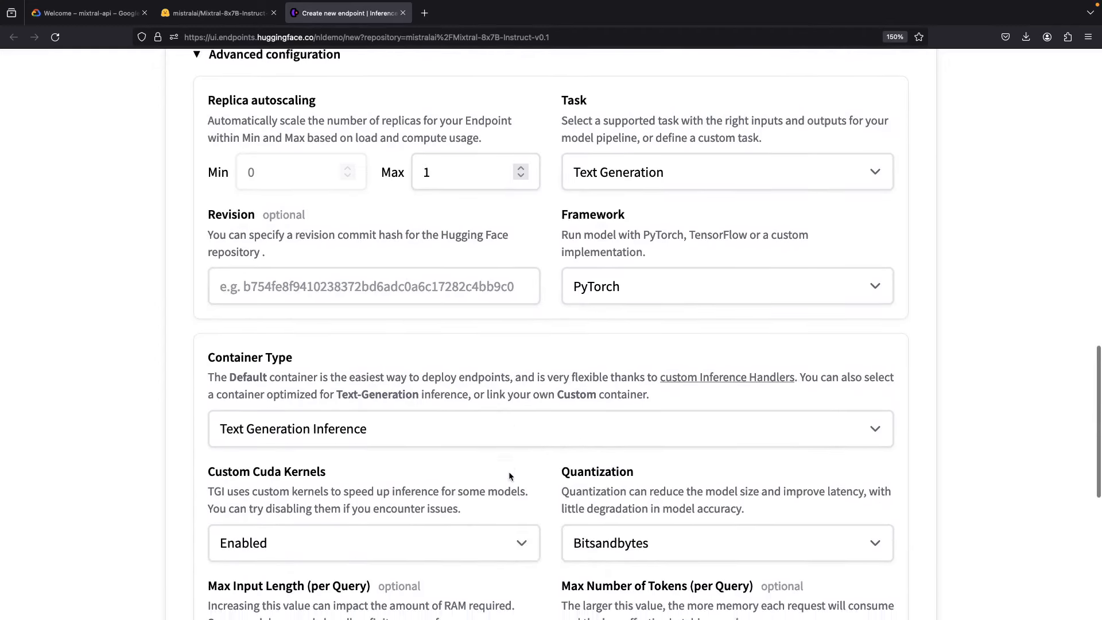
{"action": "scroll", "coordinate": [137, 451], "scroll_direction": "down", "scroll_amount": 1}
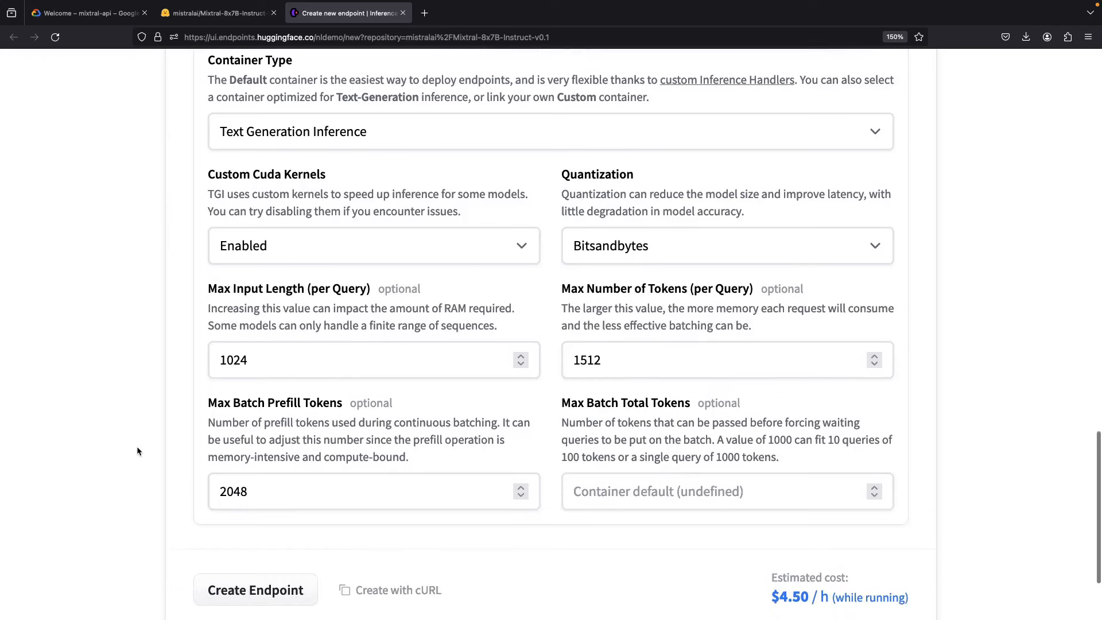
{"action": "scroll", "coordinate": [137, 451], "scroll_direction": "down", "scroll_amount": 2}
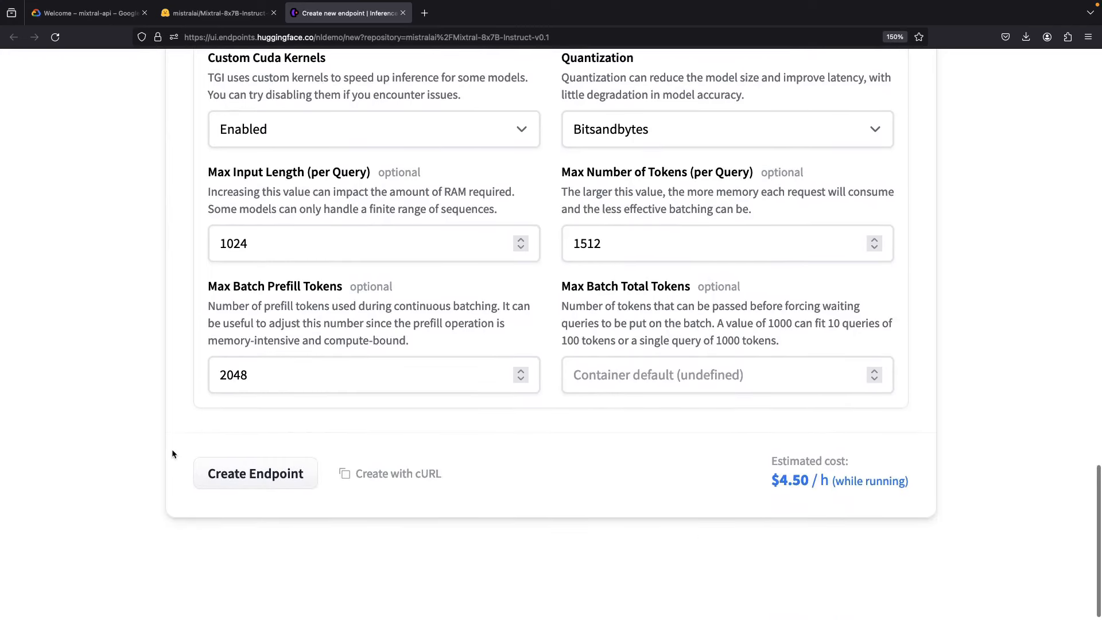
{"action": "left_click", "coordinate": [239, 476]}
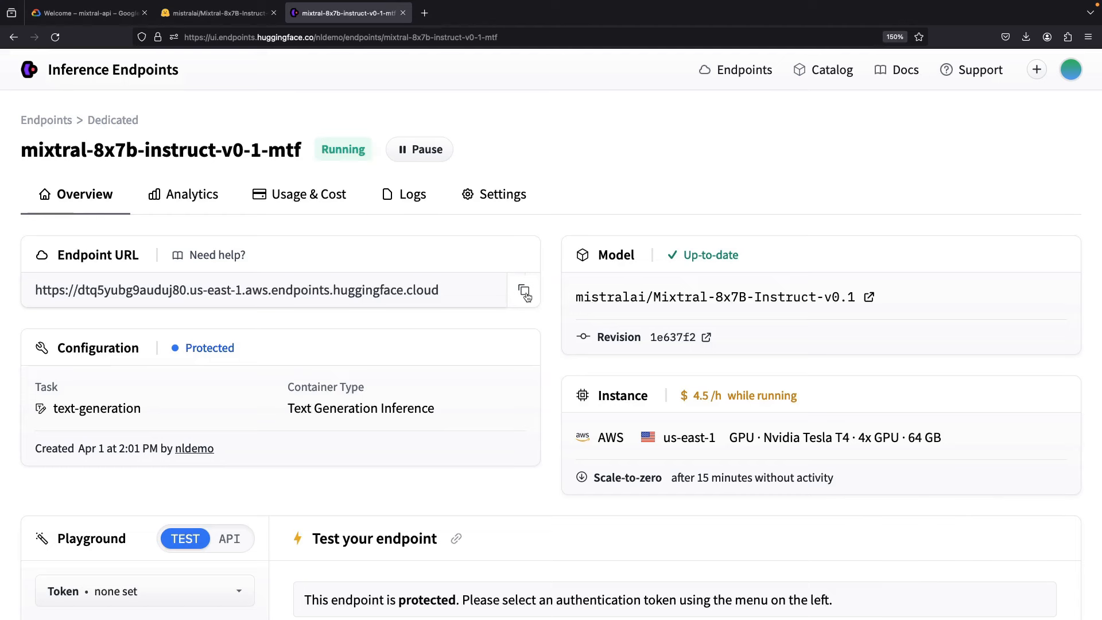
- Show the API version of the running endpoint's playground and copy its Python request code
{"action": "scroll", "coordinate": [501, 403], "scroll_direction": "down", "scroll_amount": 5}
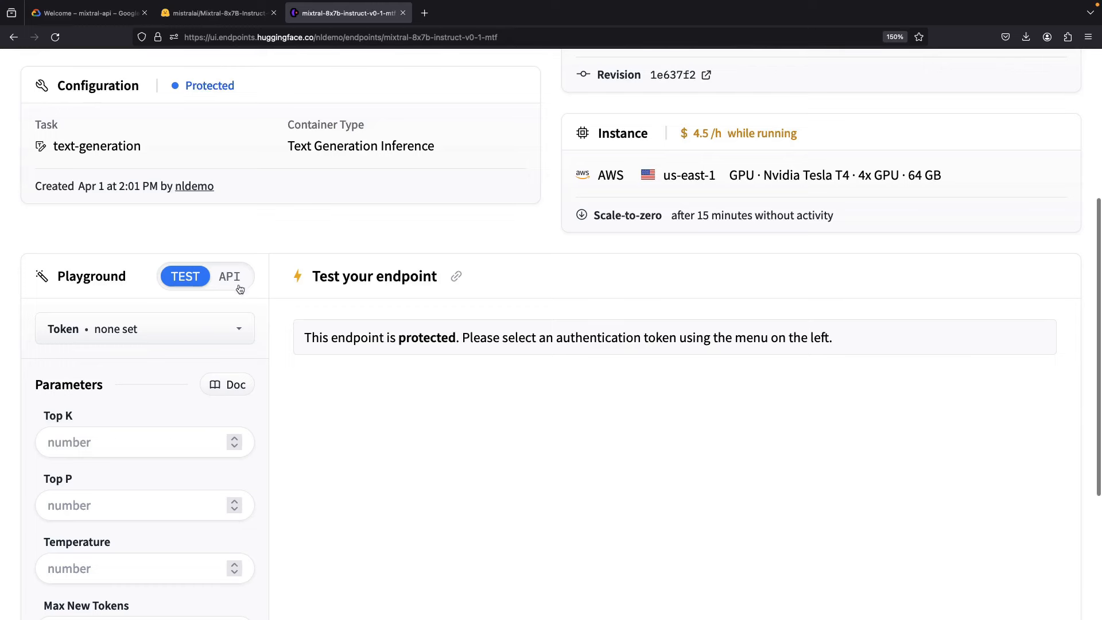
{"action": "left_click", "coordinate": [230, 278]}
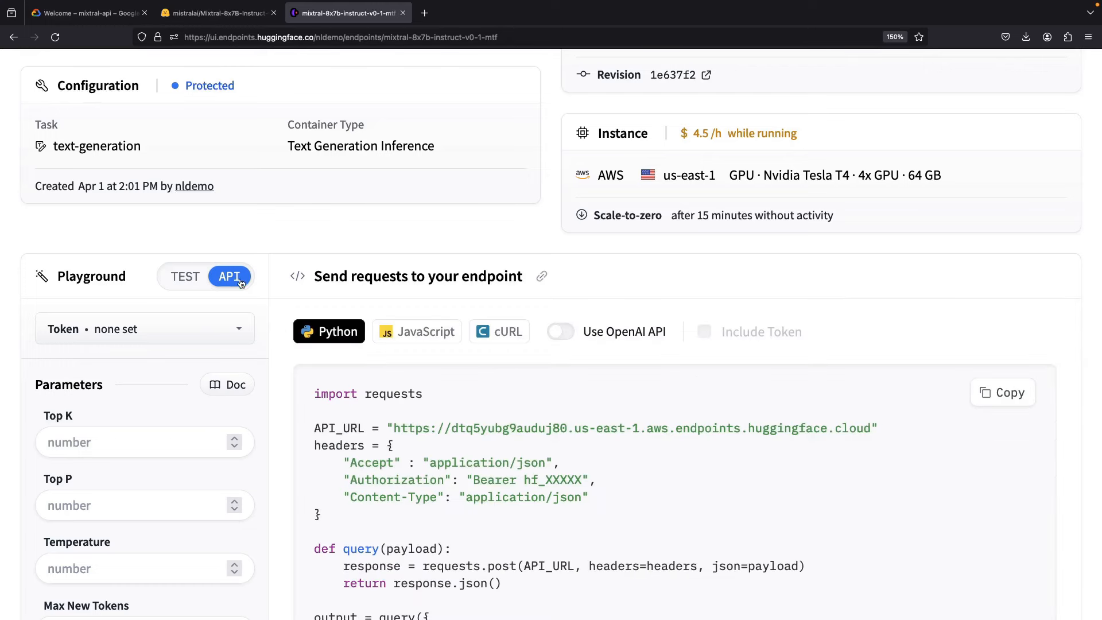
{"action": "scroll", "coordinate": [315, 470], "scroll_direction": "down", "scroll_amount": 2}
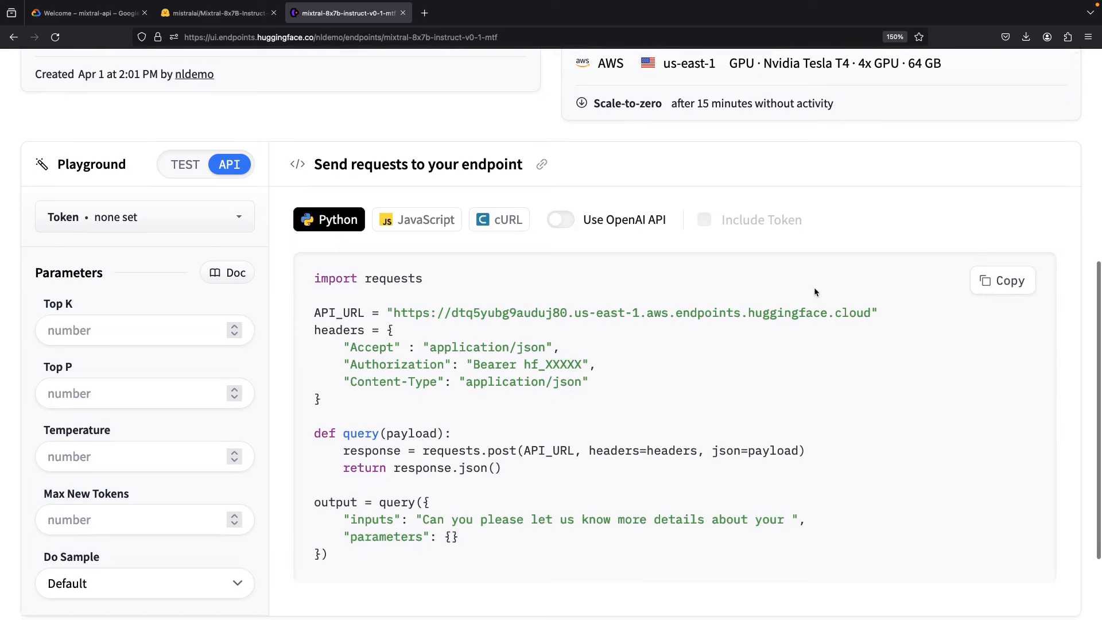
{"action": "left_click", "coordinate": [982, 281]}
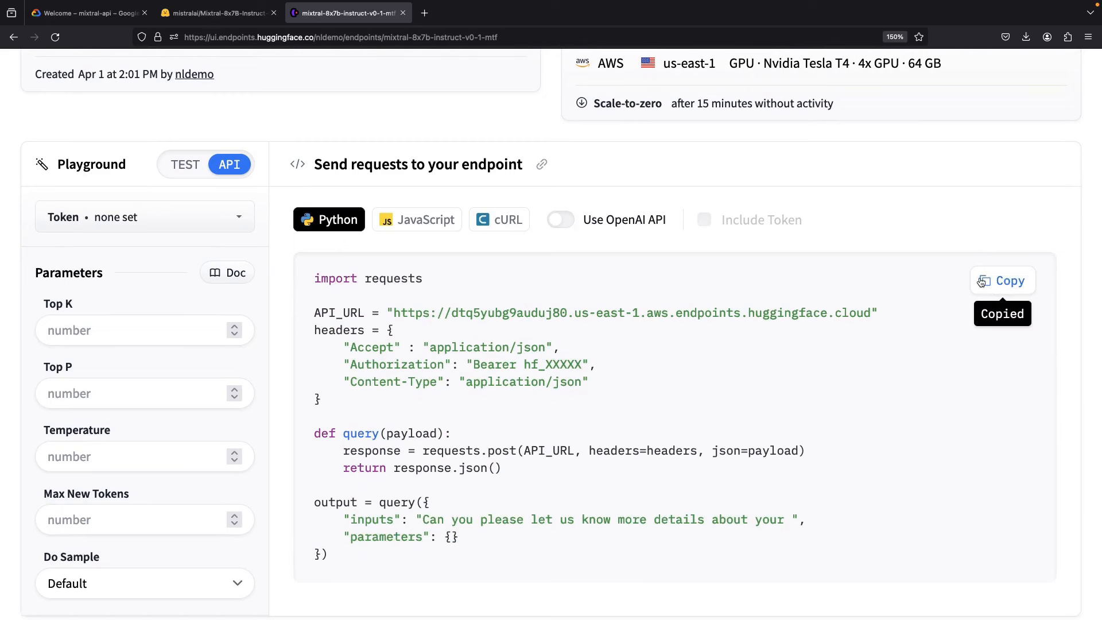
- Switch to the Google Cloud console, launch Cloud Shell with its editor, and create a directory named mixtral-api
{"action": "left_click", "coordinate": [74, 16]}
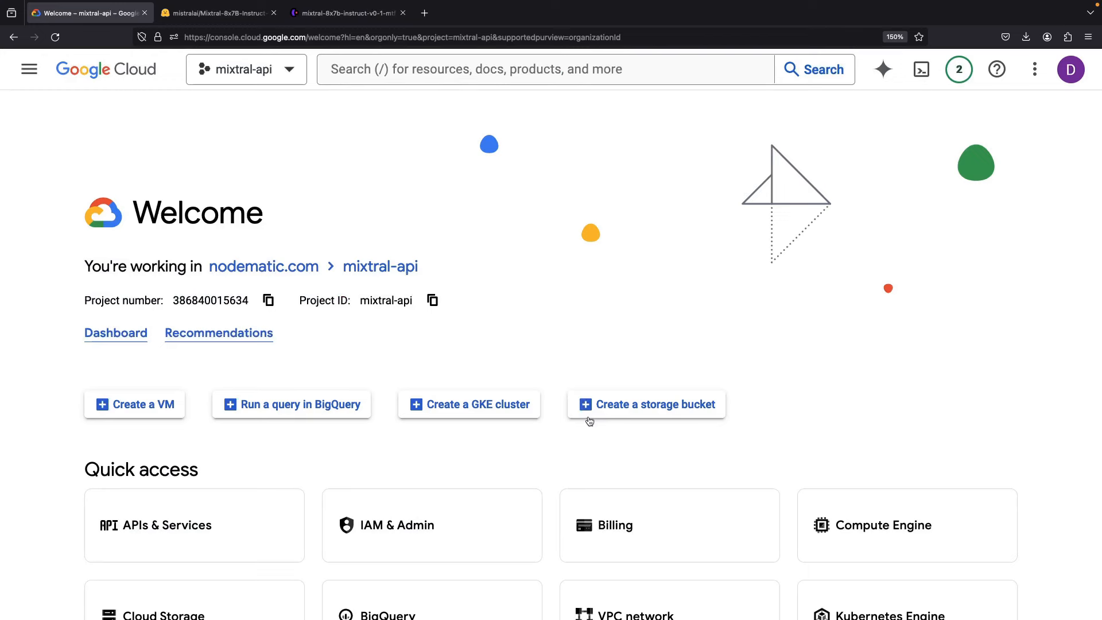
{"action": "left_click", "coordinate": [925, 70]}
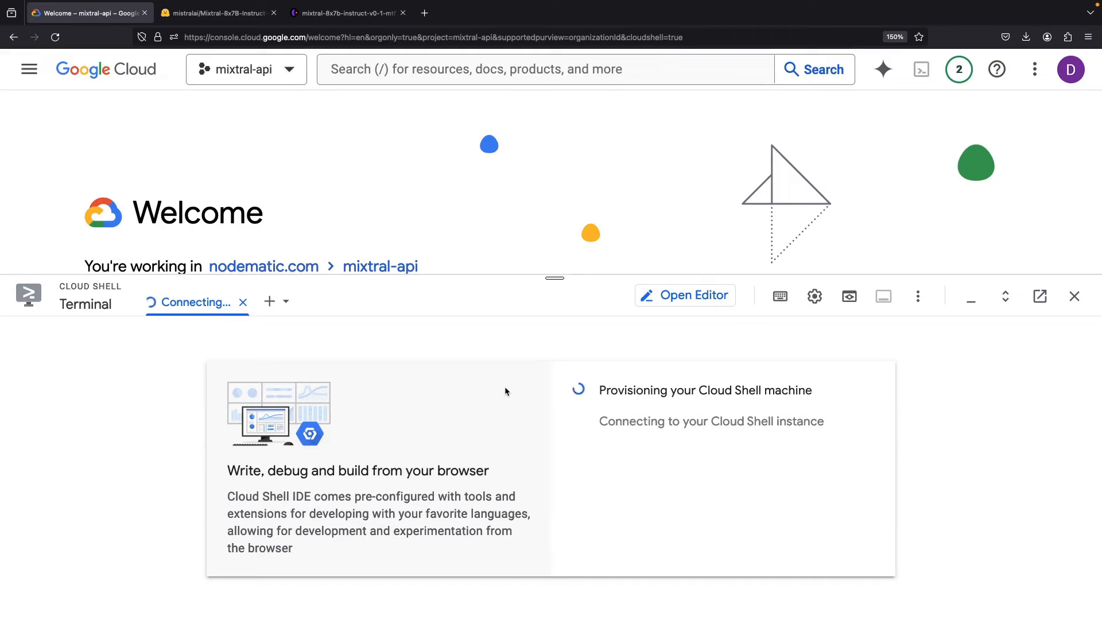
{"action": "type", "text": "mkdir "}
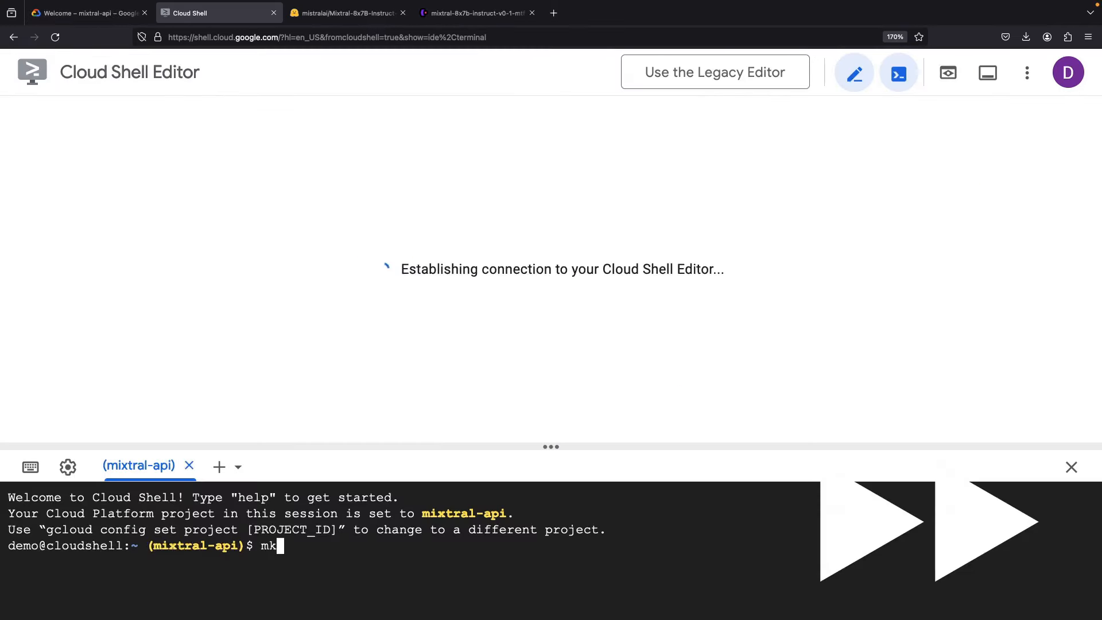
{"action": "type", "text": "mis"}
{"action": "key", "text": "BackSpace"}
{"action": "left_click", "coordinate": [402, 561]}
{"action": "key", "text": "ctrl+c"}
{"action": "type", "text": "mkdir mixtral-api"}
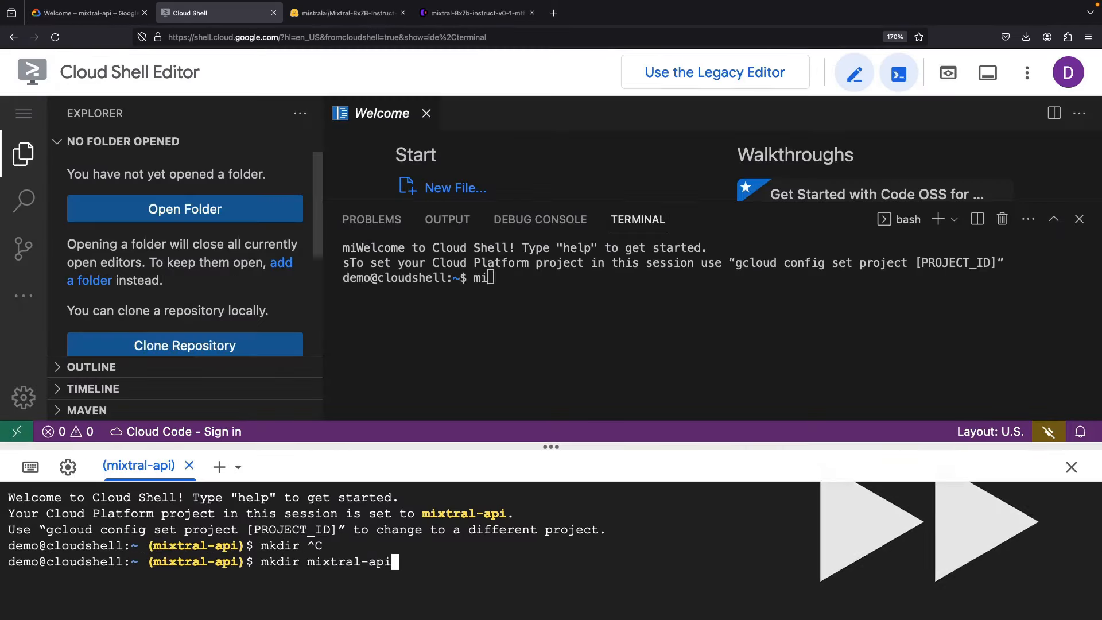
{"action": "key", "text": "Return"}
- Close the separate Cloud Shell terminal and open the mixtral-api folder in the editor
{"action": "left_click", "coordinate": [1071, 467]}
{"action": "left_click", "coordinate": [188, 214]}
{"action": "left_click", "coordinate": [301, 172]}
{"action": "key", "text": "Return"}
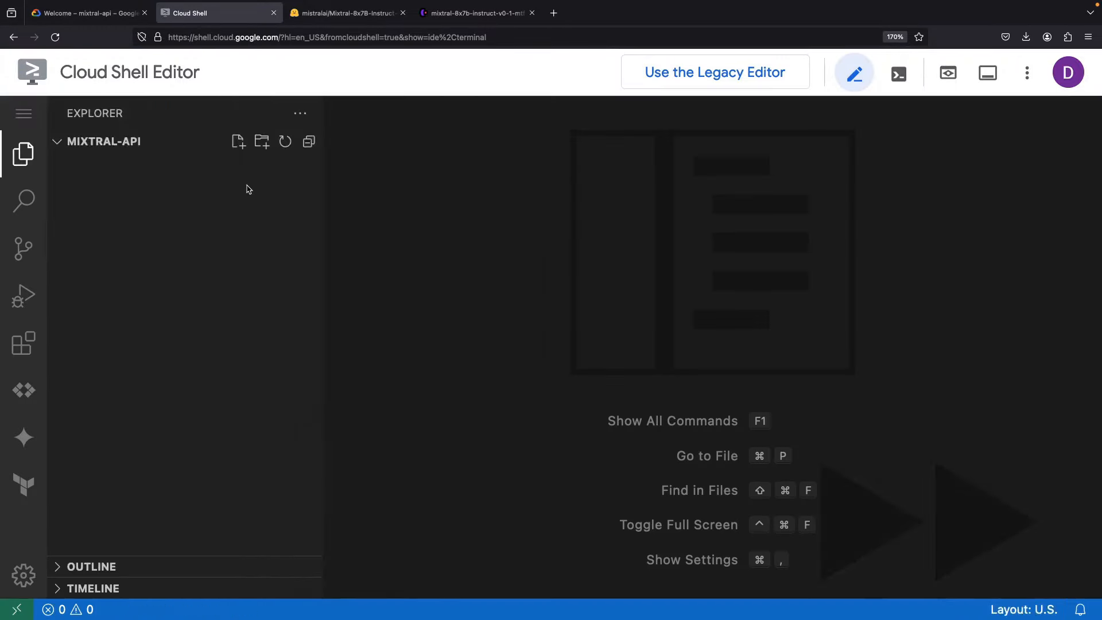
- Create a file named mixtral-app.py in the mixtral-api folder and paste the copied Python request code into it
{"action": "right_click", "coordinate": [130, 395]}
{"action": "left_click", "coordinate": [200, 224]}
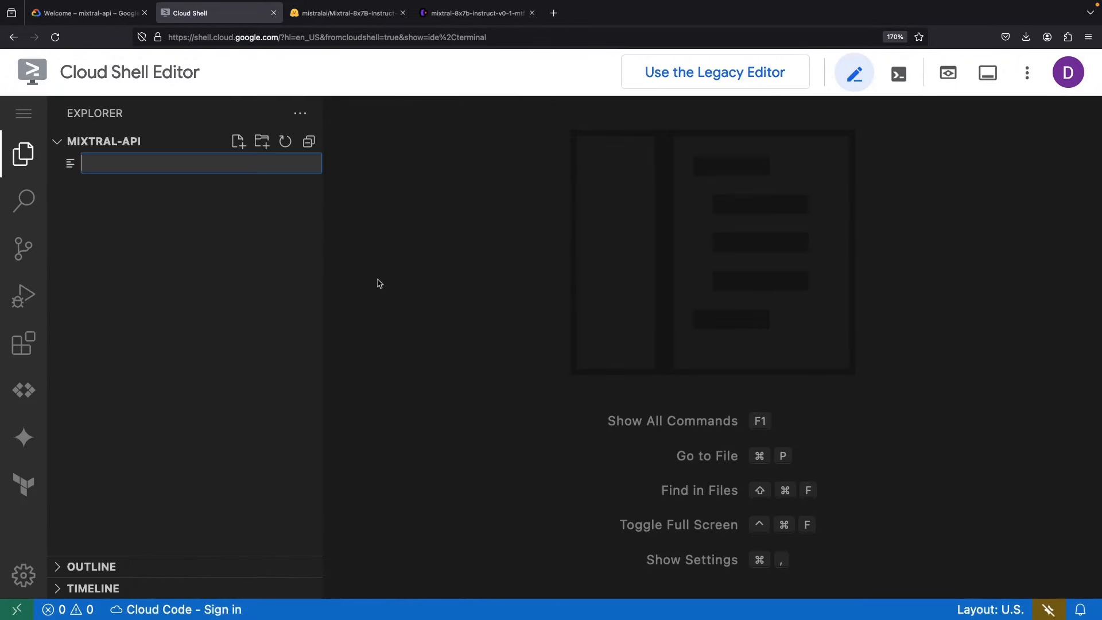
{"action": "type", "text": "mixtral-app.py"}
{"action": "key", "text": "Return"}
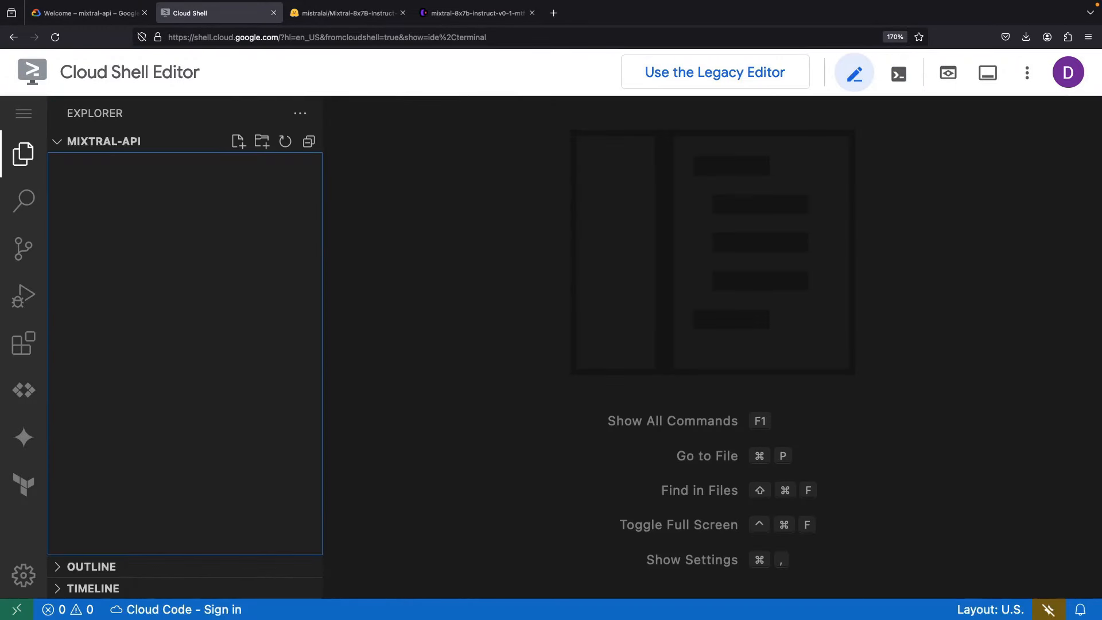
{"action": "key", "text": "super+v"}
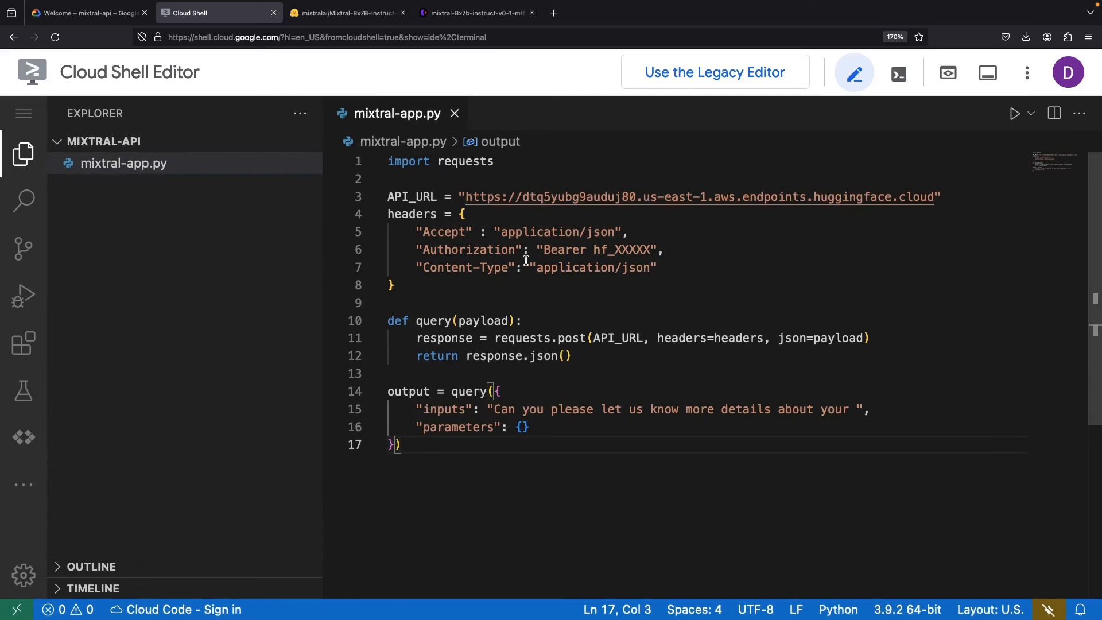
- Select the bearer token placeholder in mixtral-app.py and go to the access token settings of the Hugging Face account
{"action": "double_click", "coordinate": [612, 247]}
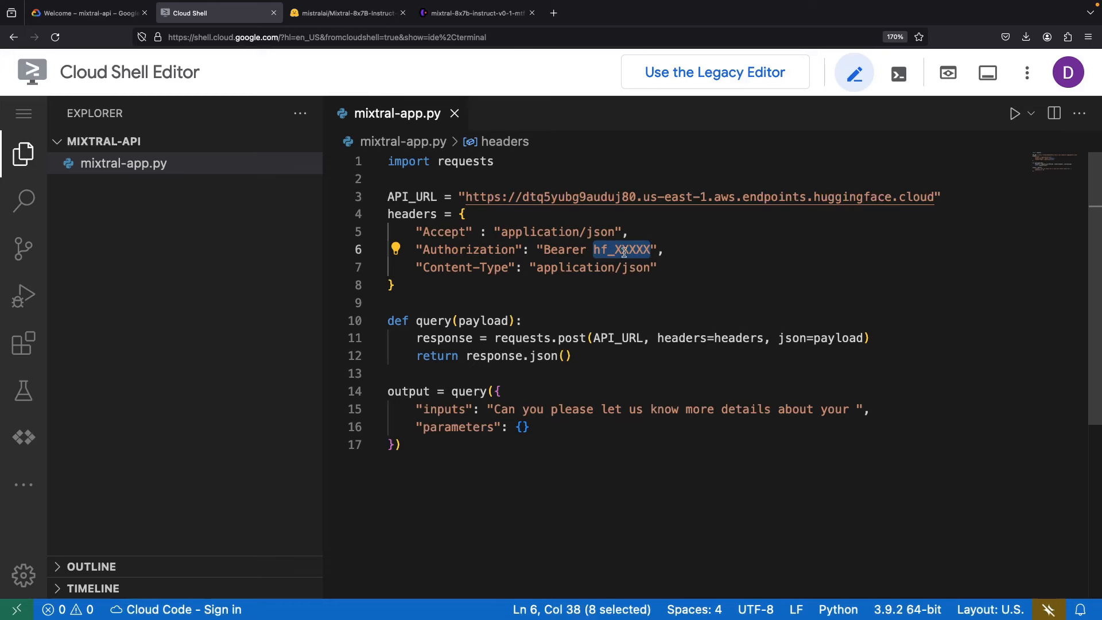
{"action": "left_click", "coordinate": [338, 18]}
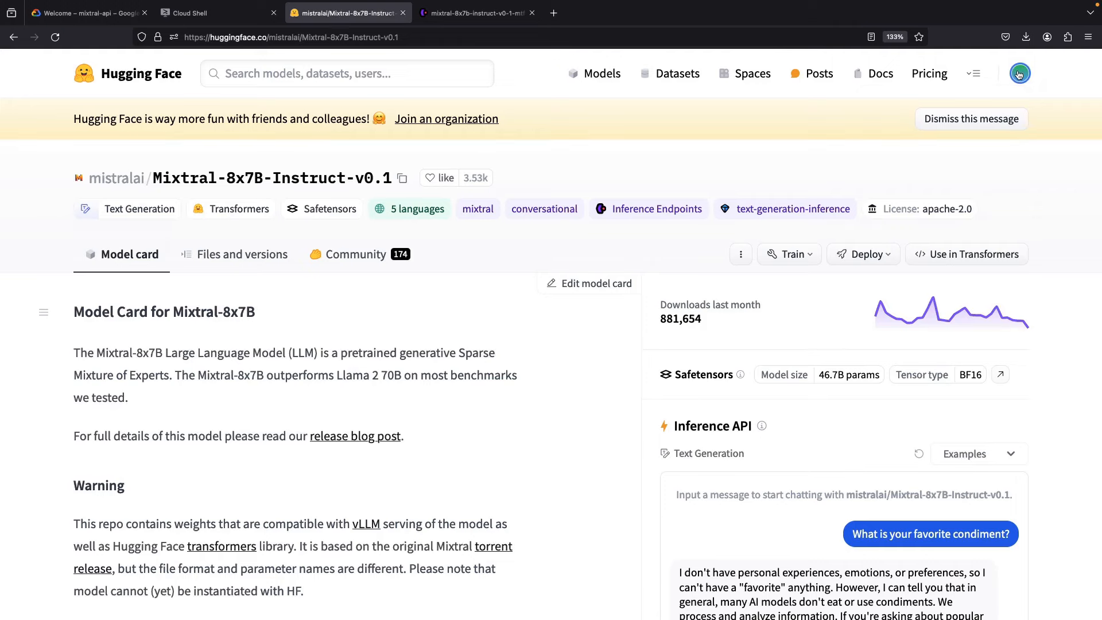
{"action": "left_click", "coordinate": [1019, 73]}
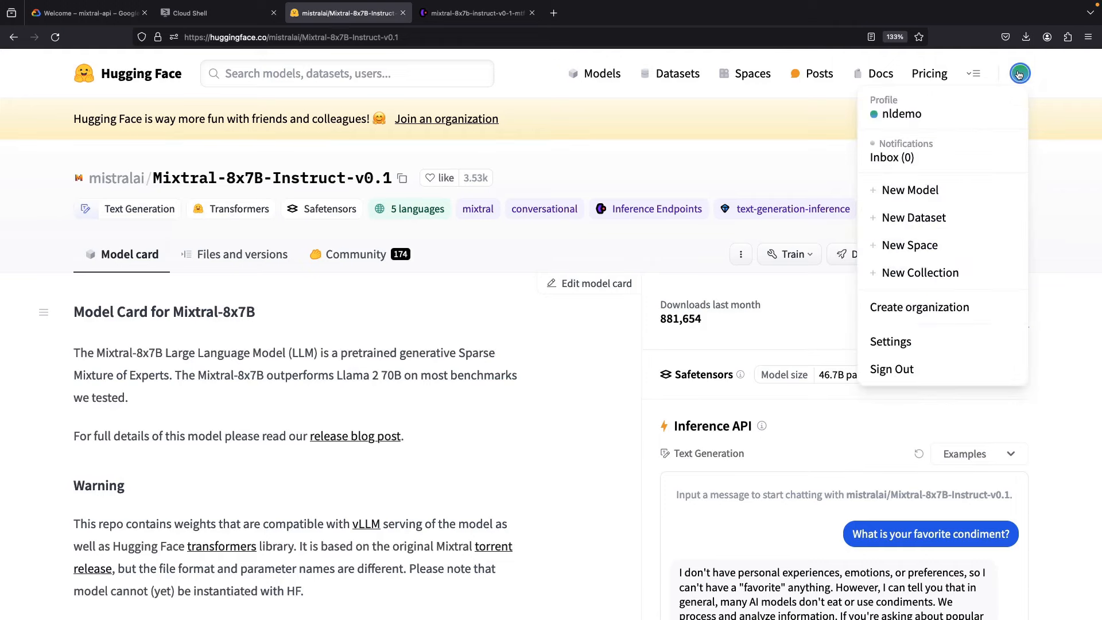
{"action": "left_click", "coordinate": [890, 341]}
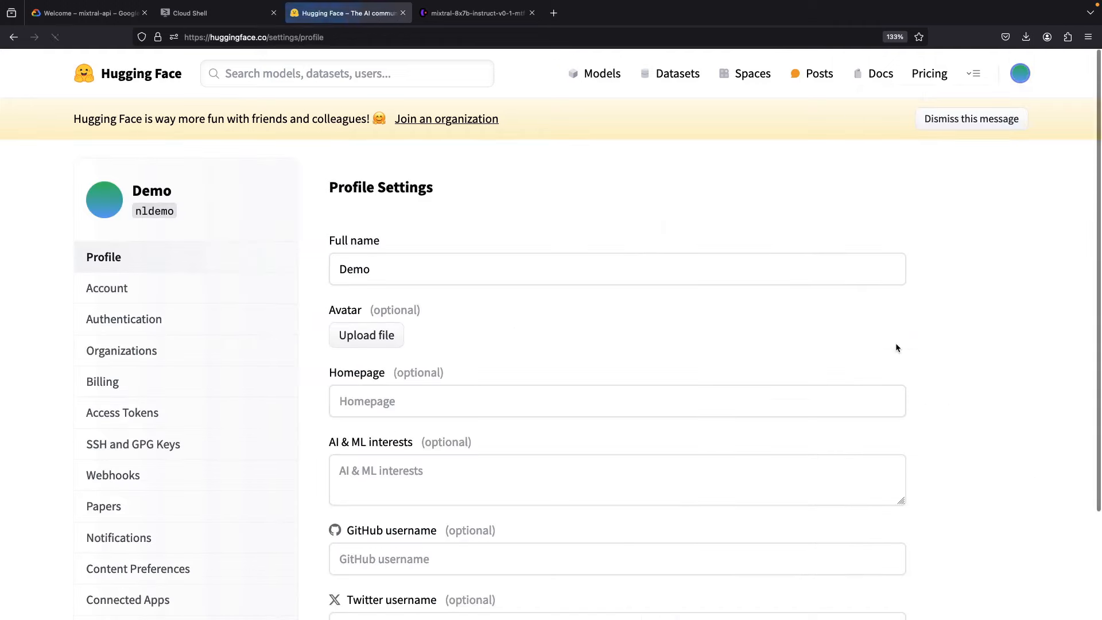
{"action": "left_click", "coordinate": [148, 414]}
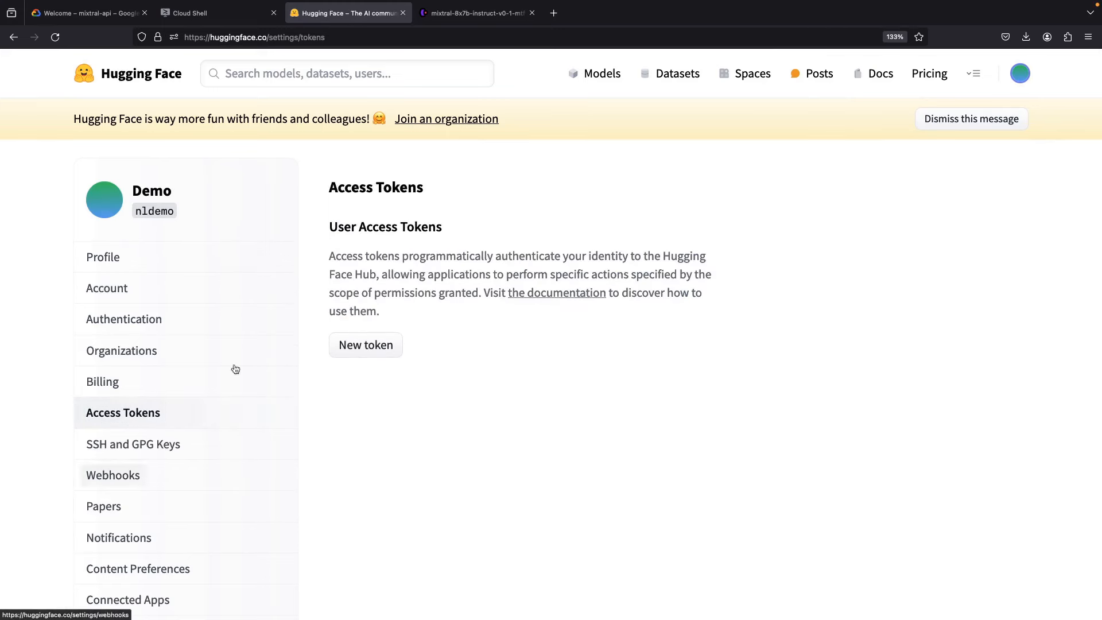
- Generate a new access token named mixtral-demo with the Write type
{"action": "left_click", "coordinate": [373, 352]}
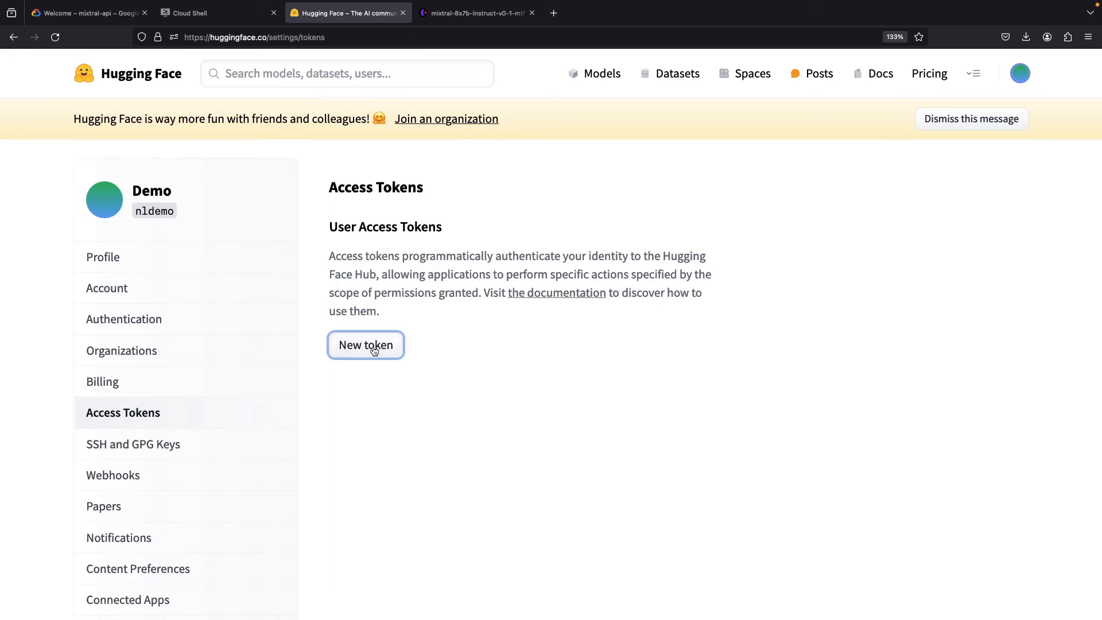
{"action": "left_click", "coordinate": [505, 240]}
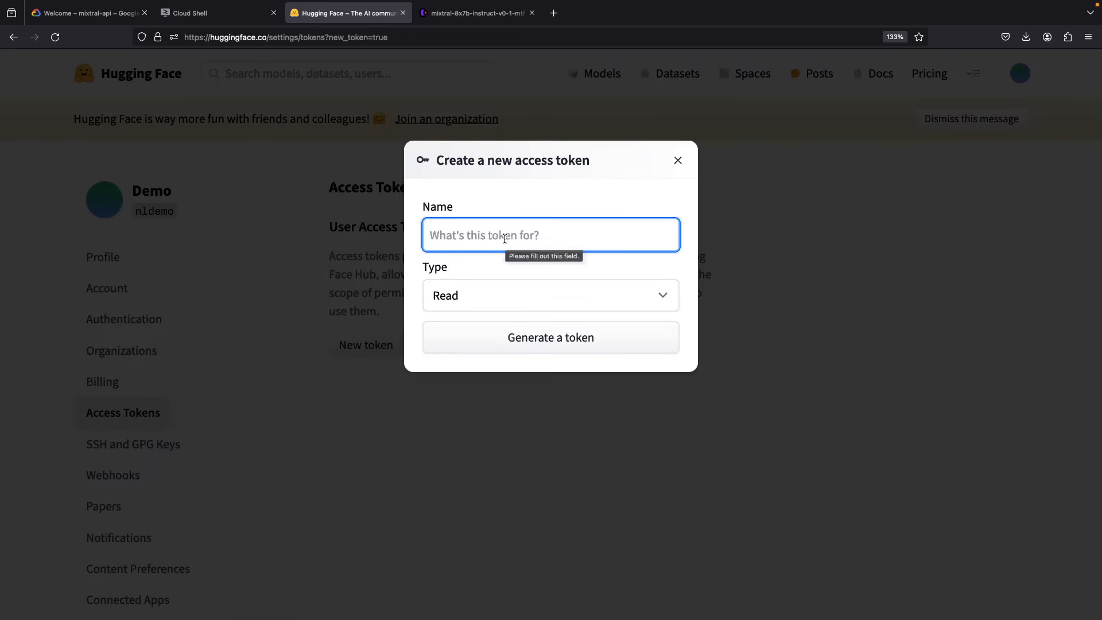
{"action": "type", "text": "mixtral-demo"}
{"action": "left_click", "coordinate": [492, 295]}
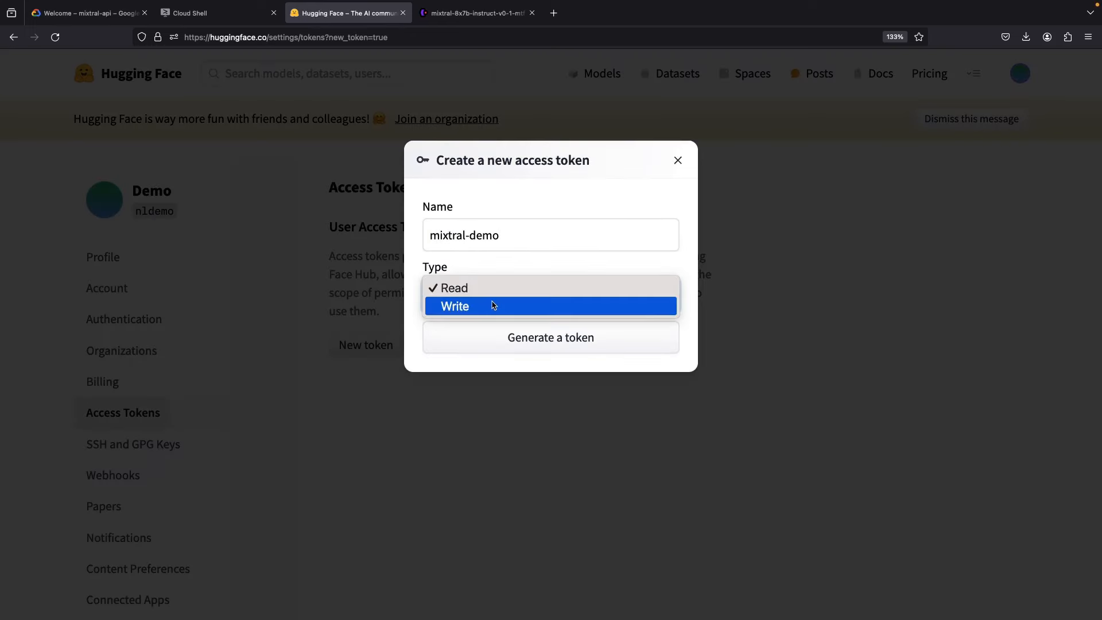
{"action": "left_click", "coordinate": [494, 305]}
{"action": "left_click", "coordinate": [520, 332]}
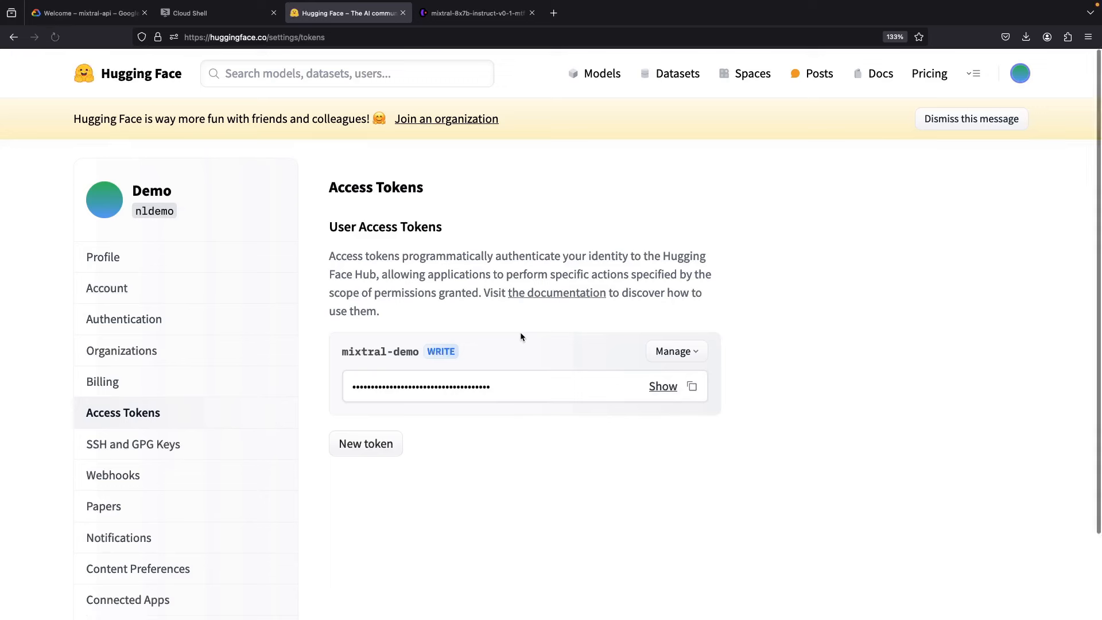
- Copy the mixtral-demo access token and paste it over the selected placeholder in the Authorization header of mixtral-app.py
{"action": "left_click", "coordinate": [694, 387]}
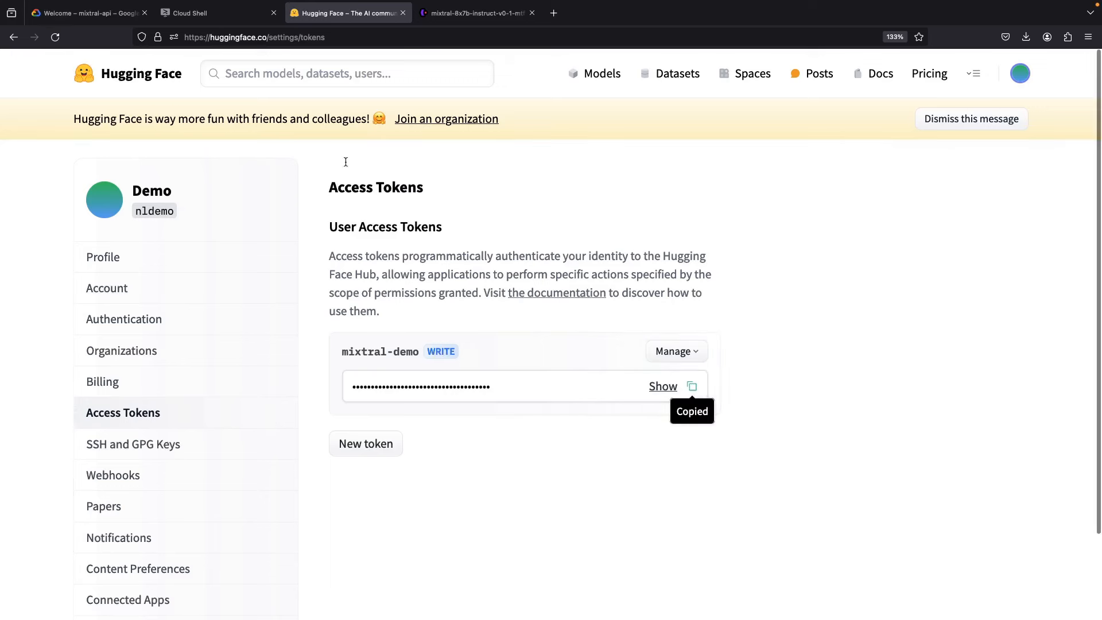
{"action": "left_click", "coordinate": [224, 16]}
{"action": "key", "text": "super+v"}
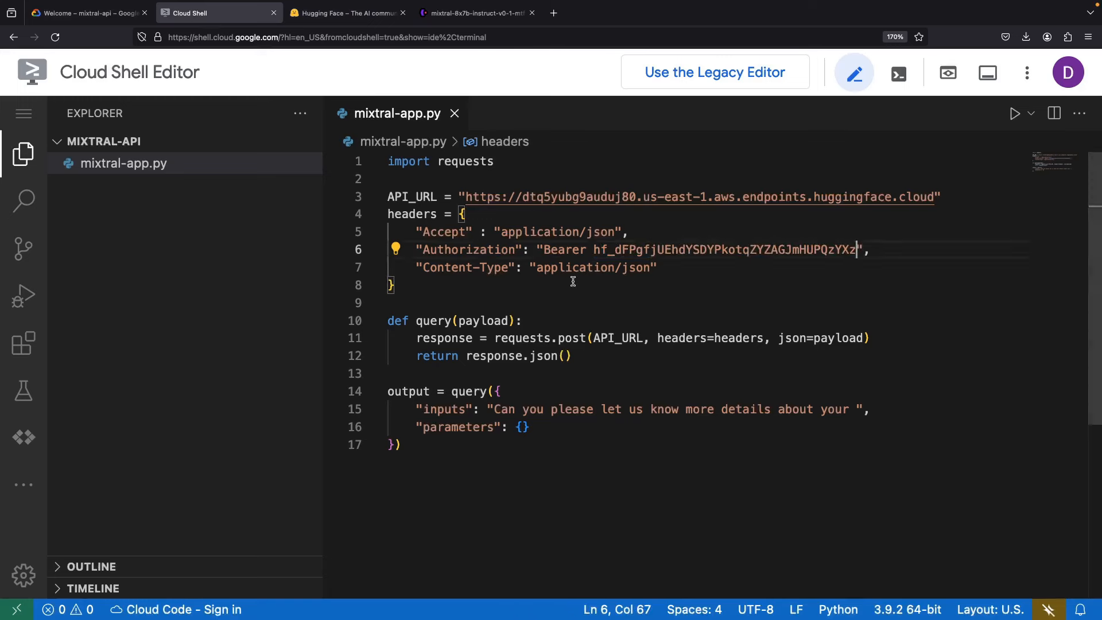
{"action": "left_click", "coordinate": [580, 290]}
- Change the query's inputs text to "Can you please let us know some details about New York's Battery Park?"
{"action": "double_click", "coordinate": [692, 409]}
{"action": "type", "text": "some"}
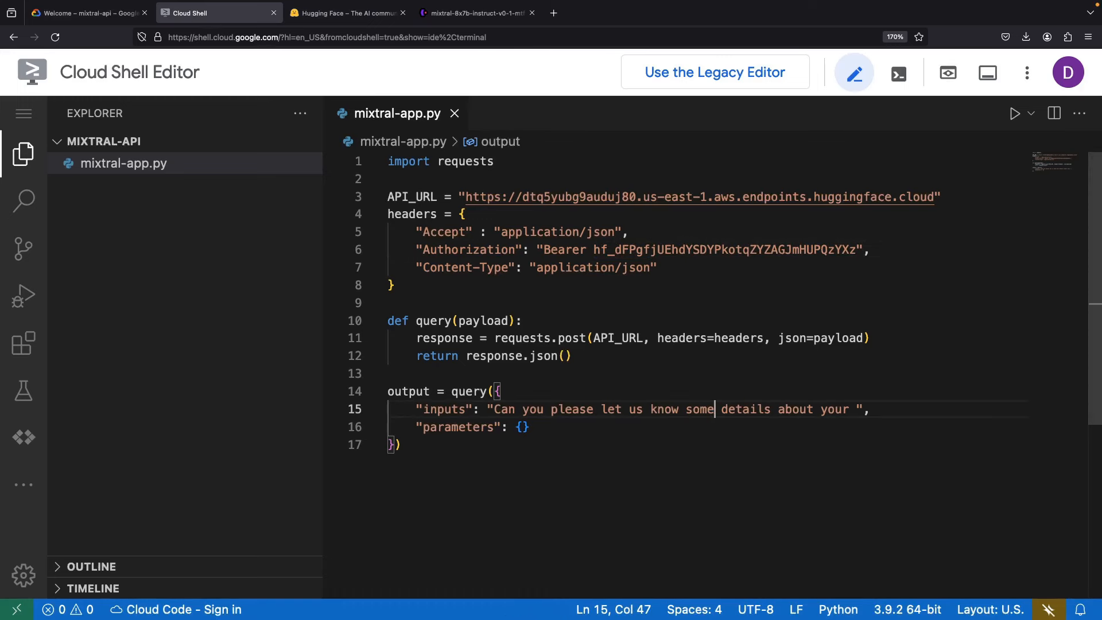
{"action": "double_click", "coordinate": [840, 410]}
{"action": "type", "text": "Ne"}
{"action": "type", "text": "w York's Battery"}
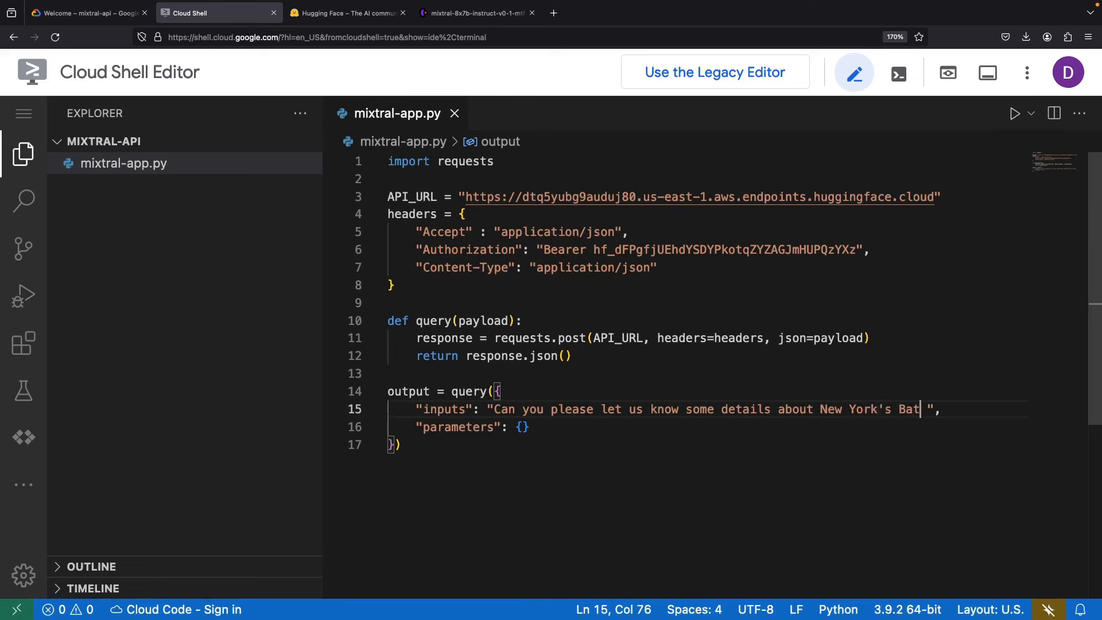
{"action": "type", "text": " Park"}
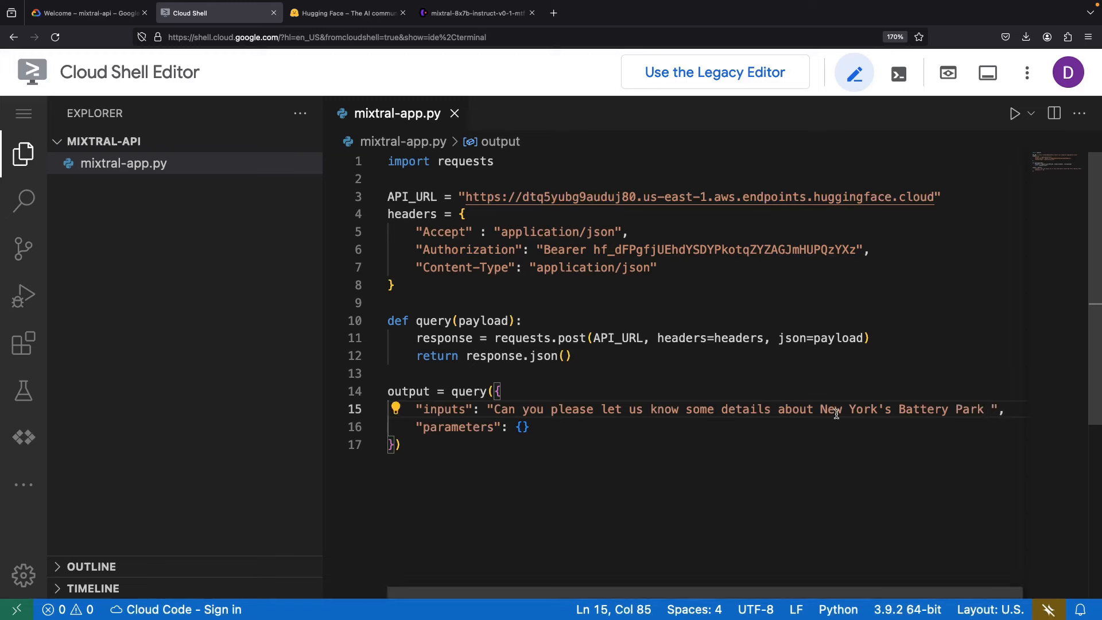
{"action": "type", "text": "?"}
- Open a new terminal in the mixtral-api folder and run mixtral-app.py with python3
{"action": "left_click", "coordinate": [24, 113]}
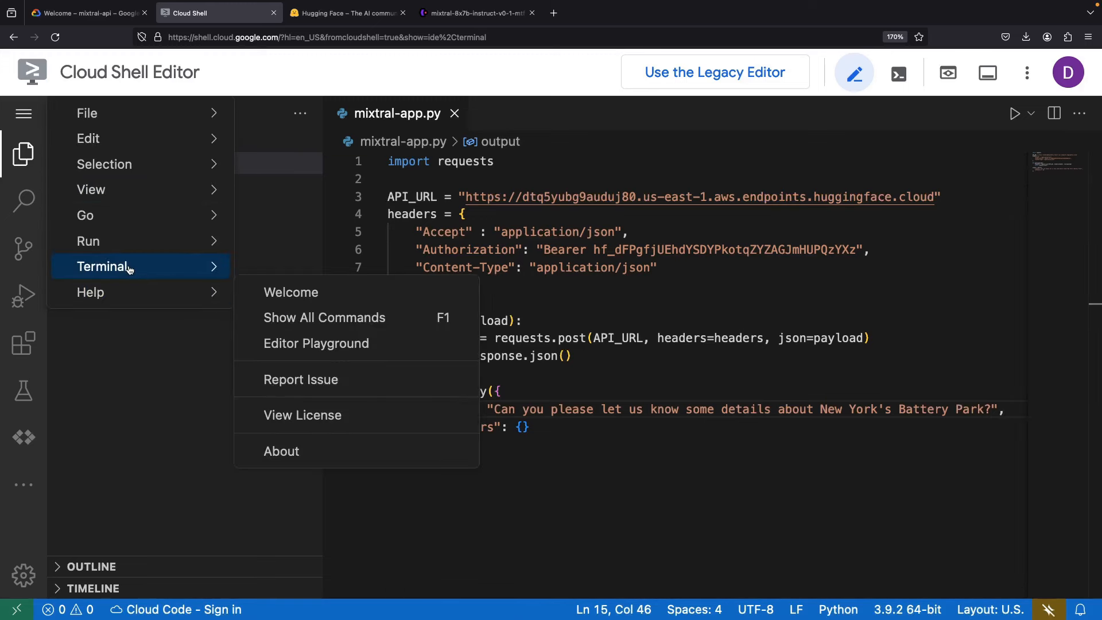
{"action": "mouse_move", "coordinate": [129, 269]}
{"action": "left_click", "coordinate": [367, 264]}
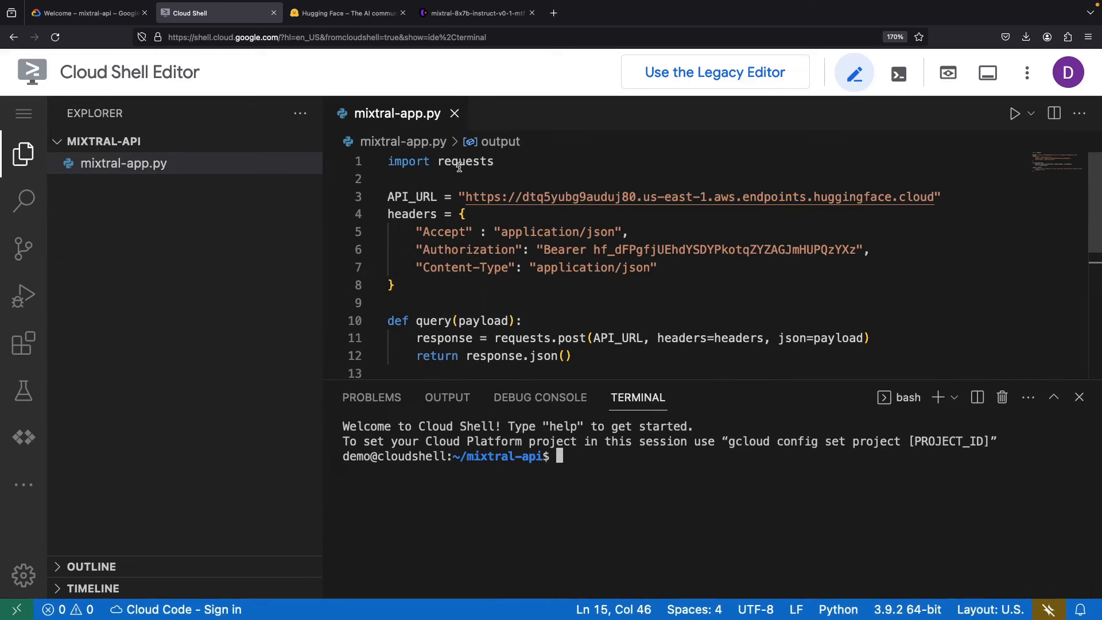
{"action": "type", "text": "python3 "}
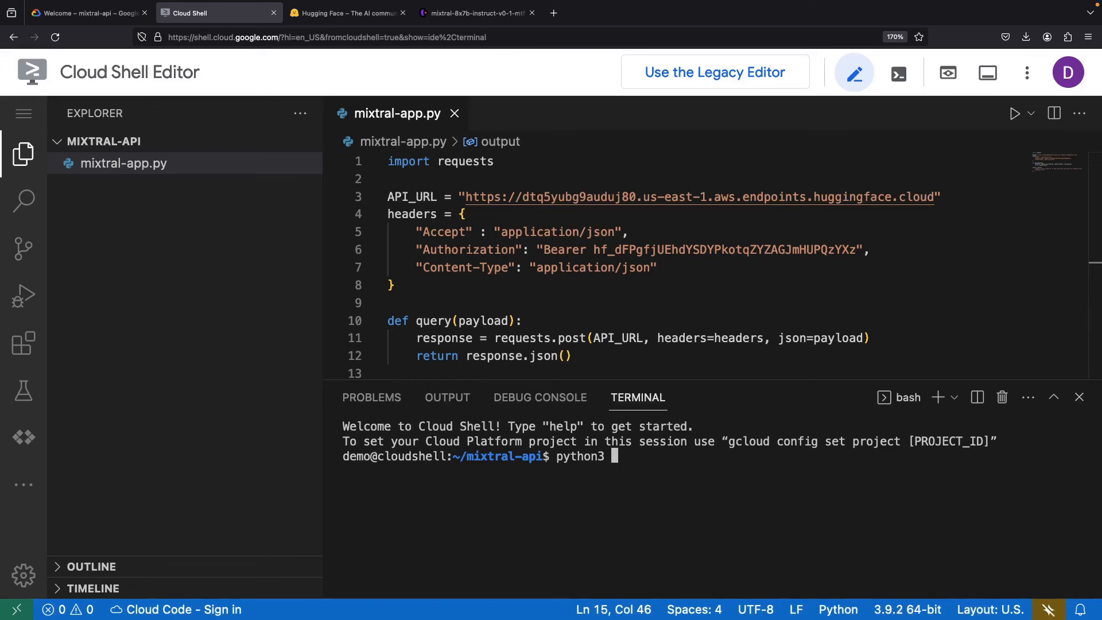
{"action": "type", "text": "mixtral-app.py"}
{"action": "key", "text": "Return"}
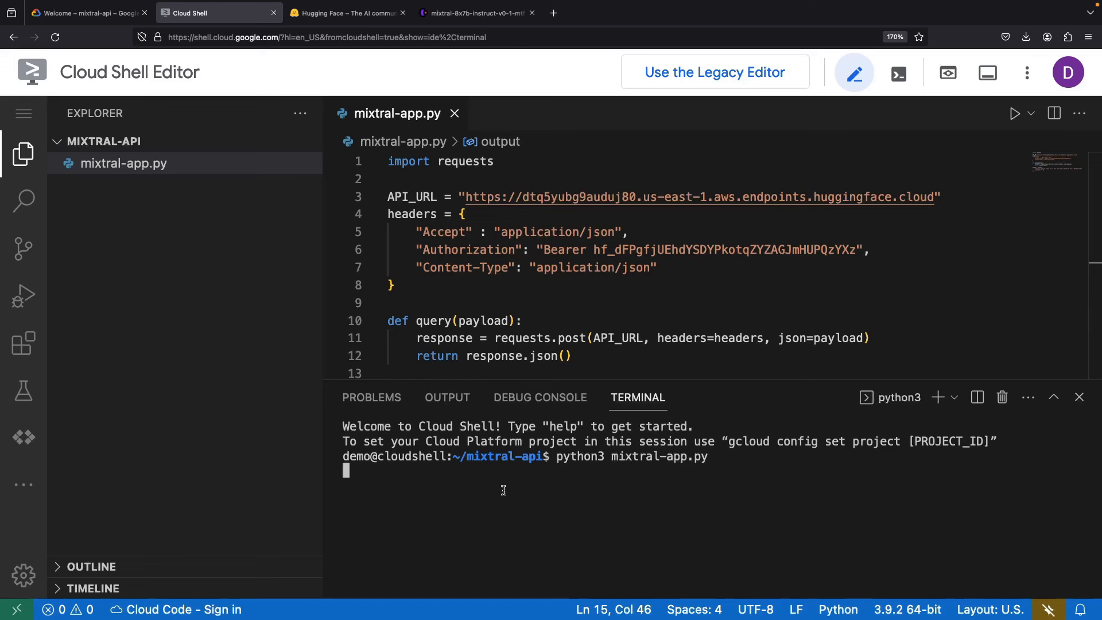
- Add print(output) on line 19 at the end of mixtral-app.py, leaving a blank line after the query call
{"action": "scroll", "coordinate": [631, 264], "scroll_direction": "down", "scroll_amount": 3}
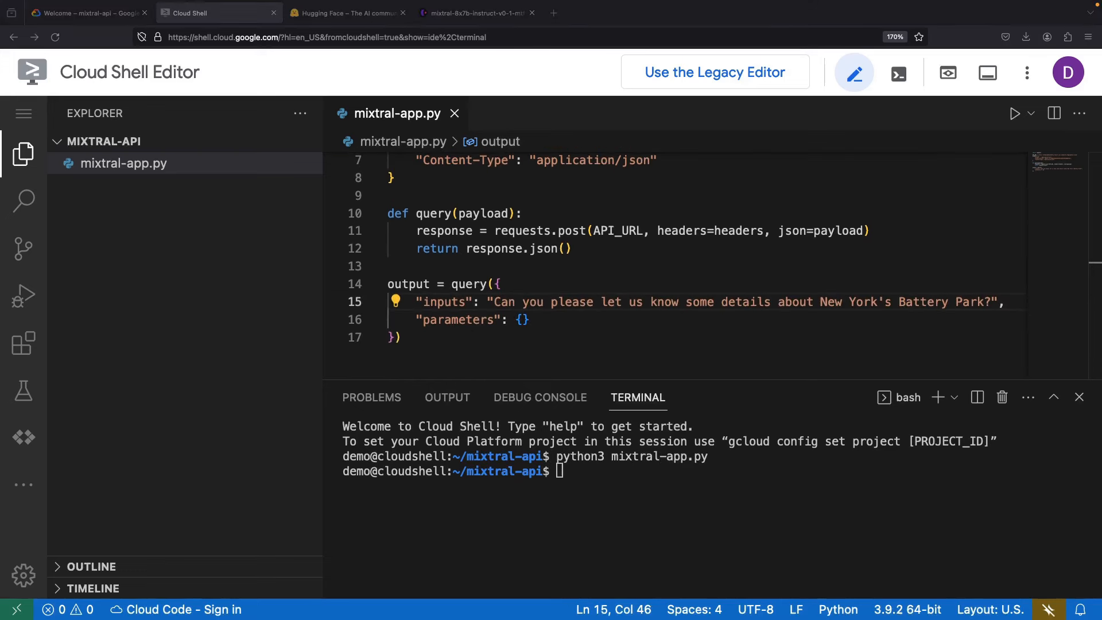
{"action": "left_click", "coordinate": [447, 342]}
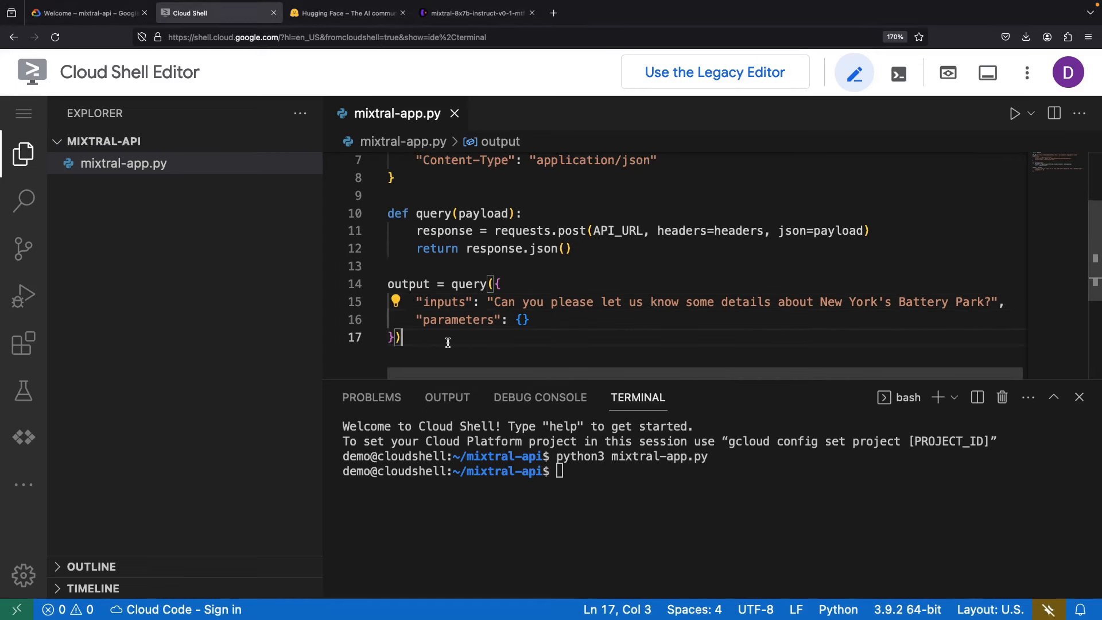
{"action": "key", "text": "Return"}
{"action": "key", "text": "Return"}
{"action": "type", "text": "print(output)"}
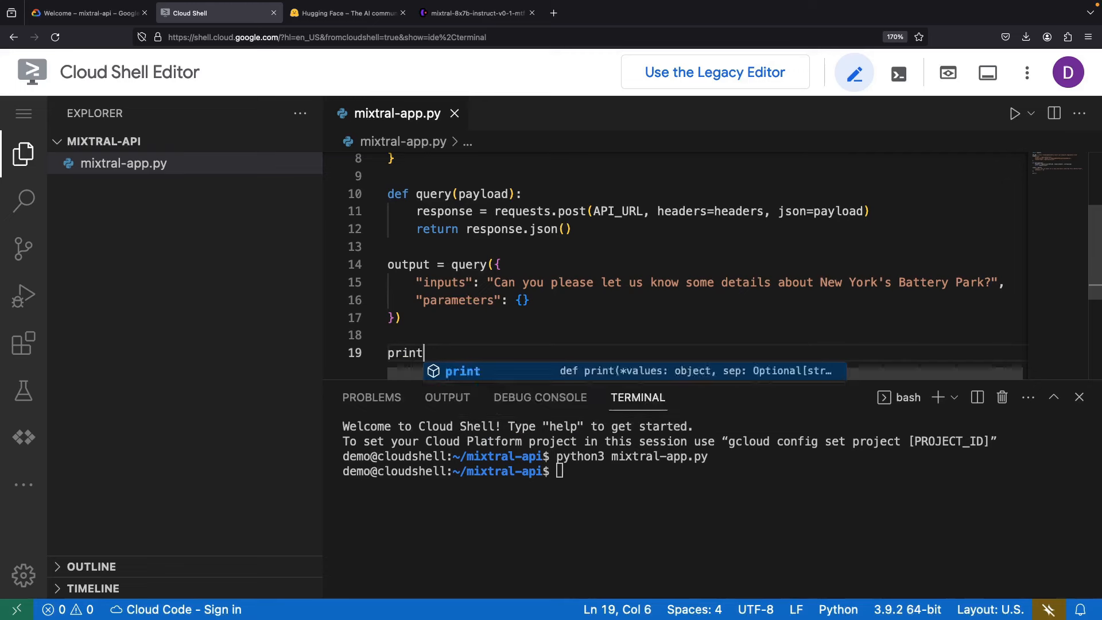
- Run mixtral-app.py again in the terminal and highlight the model's generated answer about Battery Park
{"action": "left_click", "coordinate": [610, 493]}
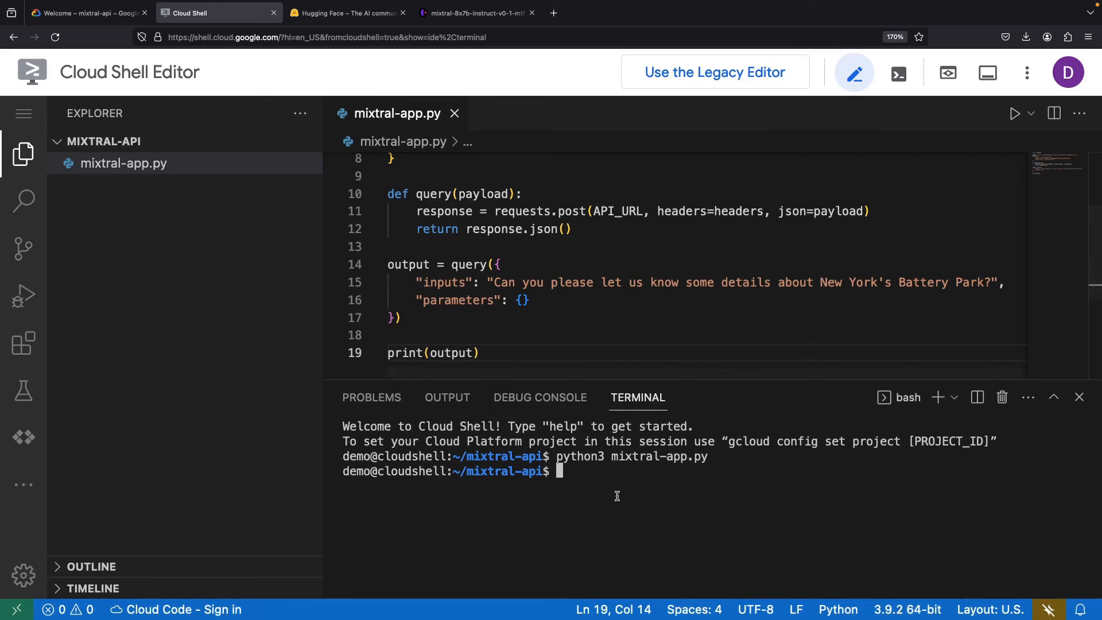
{"action": "key", "text": "Up"}
{"action": "key", "text": "Return"}
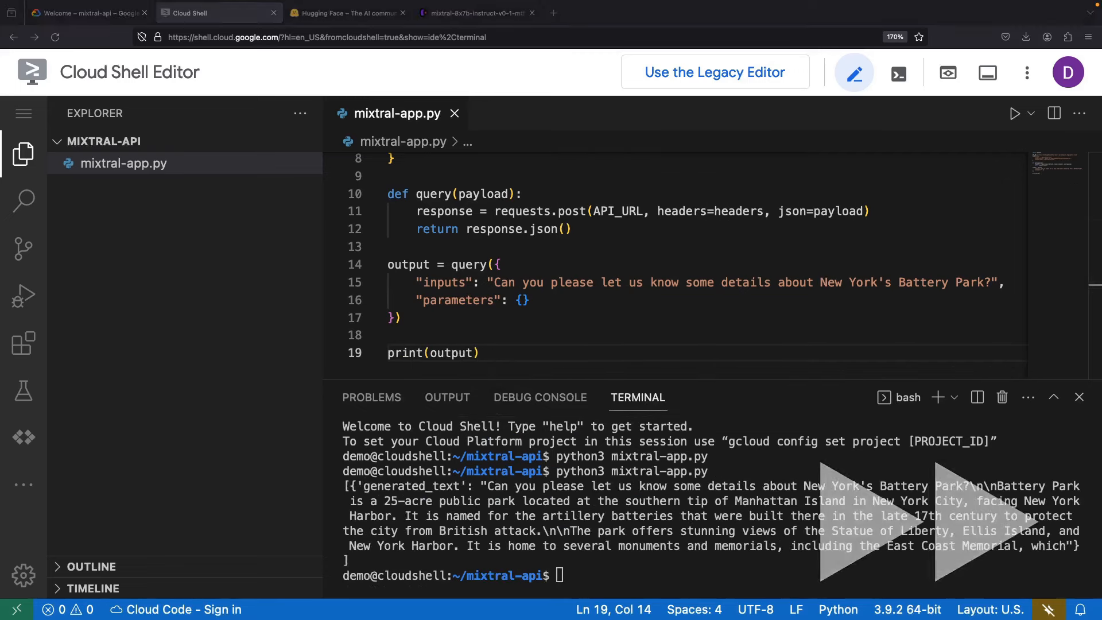
{"action": "left_click", "coordinate": [550, 552]}
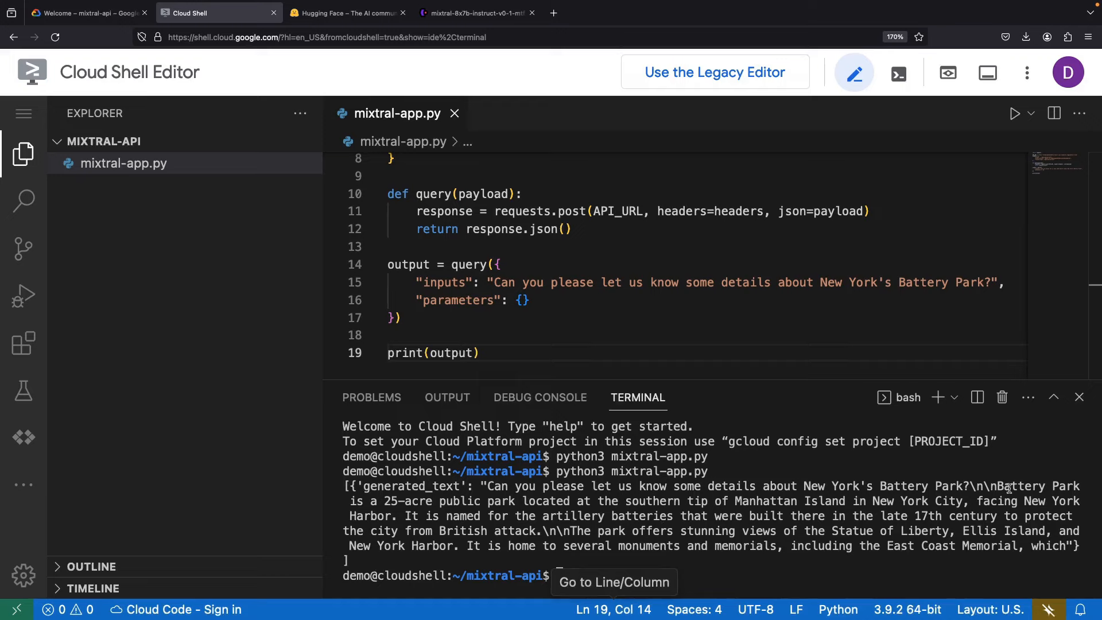
{"action": "left_click_drag", "start_coordinate": [999, 485], "coordinate": [1069, 544]}
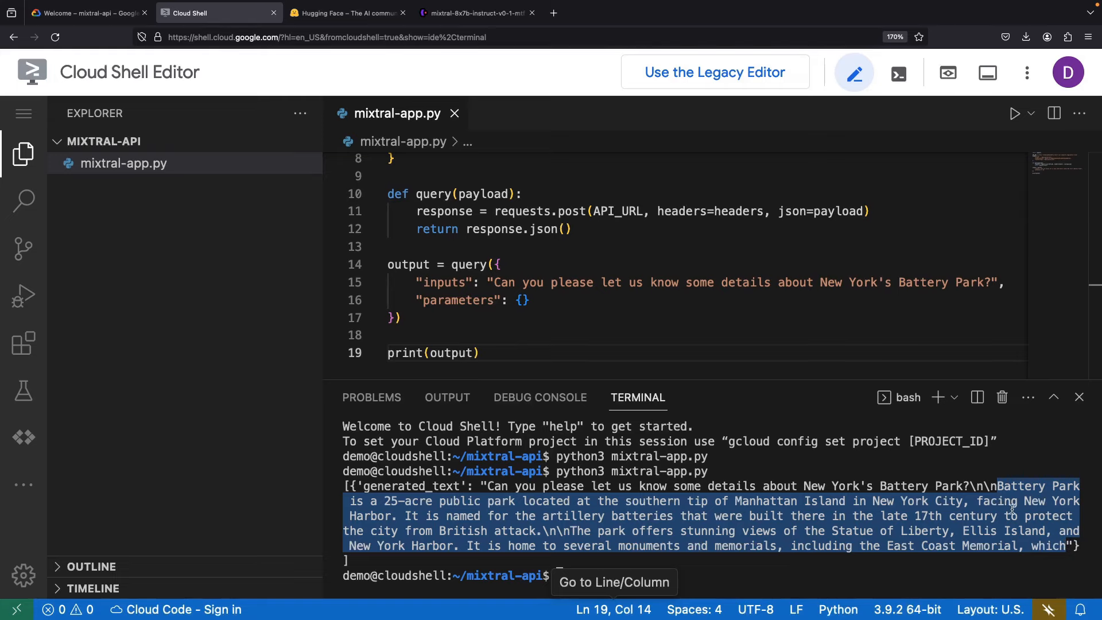
{"action": "left_click", "coordinate": [899, 562]}
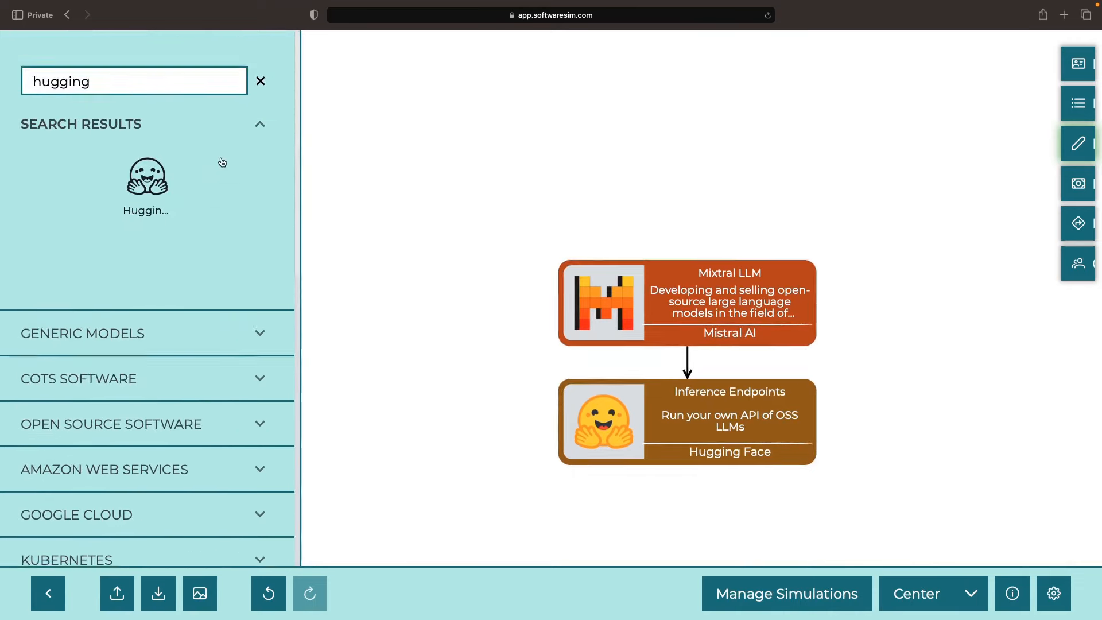
- In the SoftwareSim diagram, search the component library for "google" and place a Google Cloud Platform block above the Mixtral LLM block
{"action": "scroll", "coordinate": [222, 162], "scroll_direction": "down", "scroll_amount": 1}
{"action": "double_click", "coordinate": [105, 66]}
{"action": "type", "text": "google"}
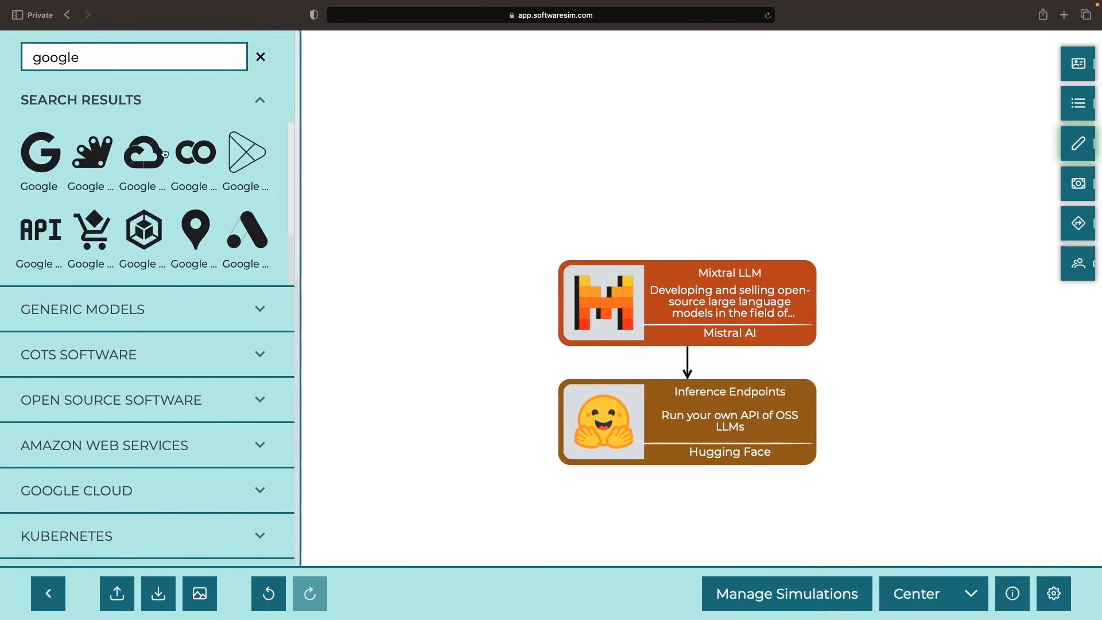
{"action": "left_click_drag", "start_coordinate": [165, 154], "coordinate": [344, 198]}
- Search the component library for "web ser" and place an Amazon Web Services block below the Google Cloud Platform block
{"action": "double_click", "coordinate": [130, 60]}
{"action": "type", "text": "web "}
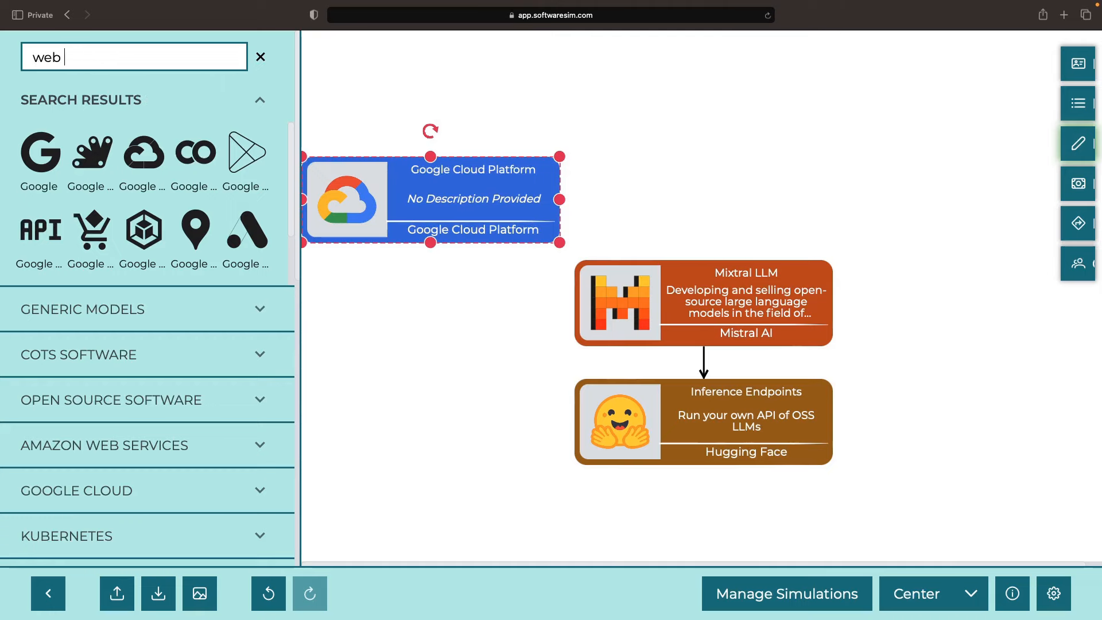
{"action": "type", "text": "ser"}
{"action": "left_click_drag", "start_coordinate": [121, 151], "coordinate": [388, 339]}
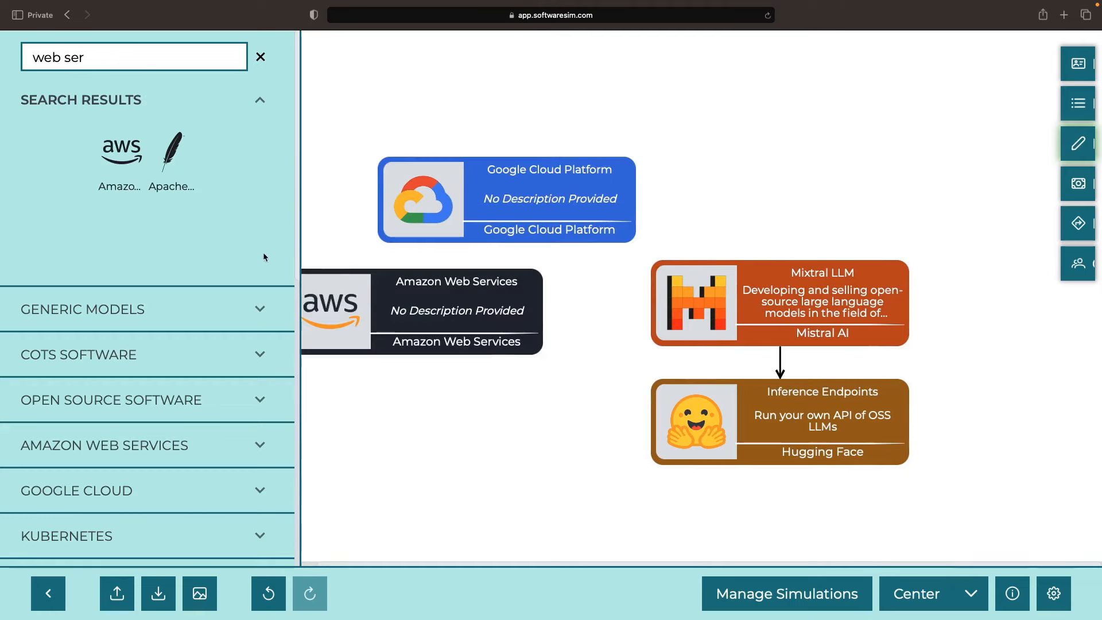
- Show the Amazon Web Services block as a logo with its name below and widen it to fit the full name
{"action": "right_click", "coordinate": [517, 311]}
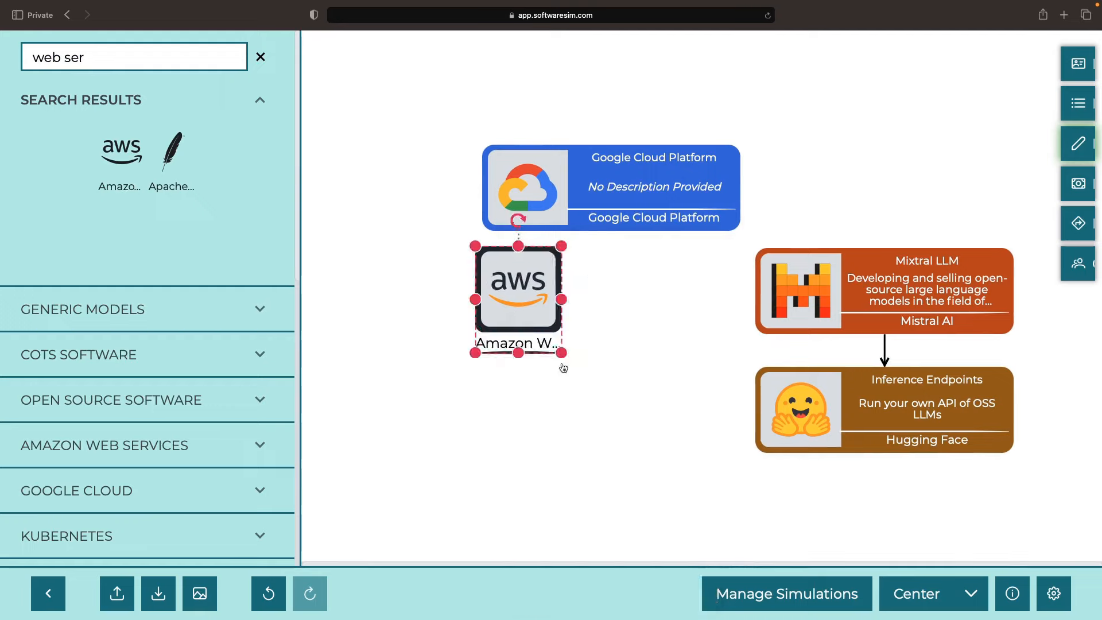
{"action": "left_click", "coordinate": [432, 307]}
{"action": "left_click_drag", "start_coordinate": [556, 293], "coordinate": [643, 311]}
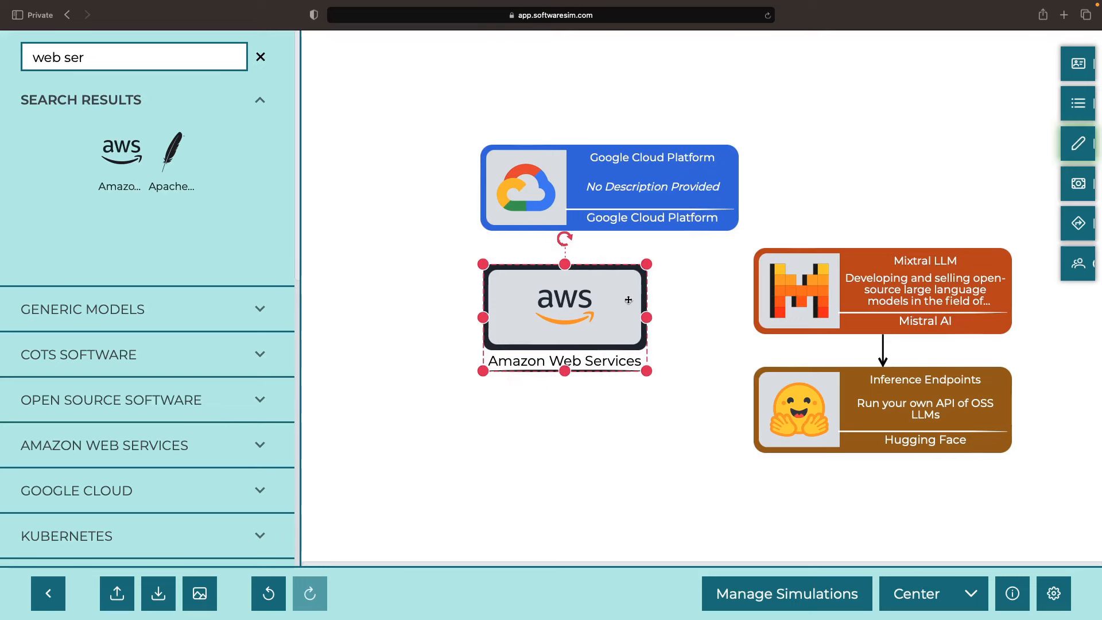
- Show the Google Cloud Platform block as a logo with its name below and widen it to match the AWS block
{"action": "right_click", "coordinate": [584, 215]}
{"action": "left_click", "coordinate": [631, 355]}
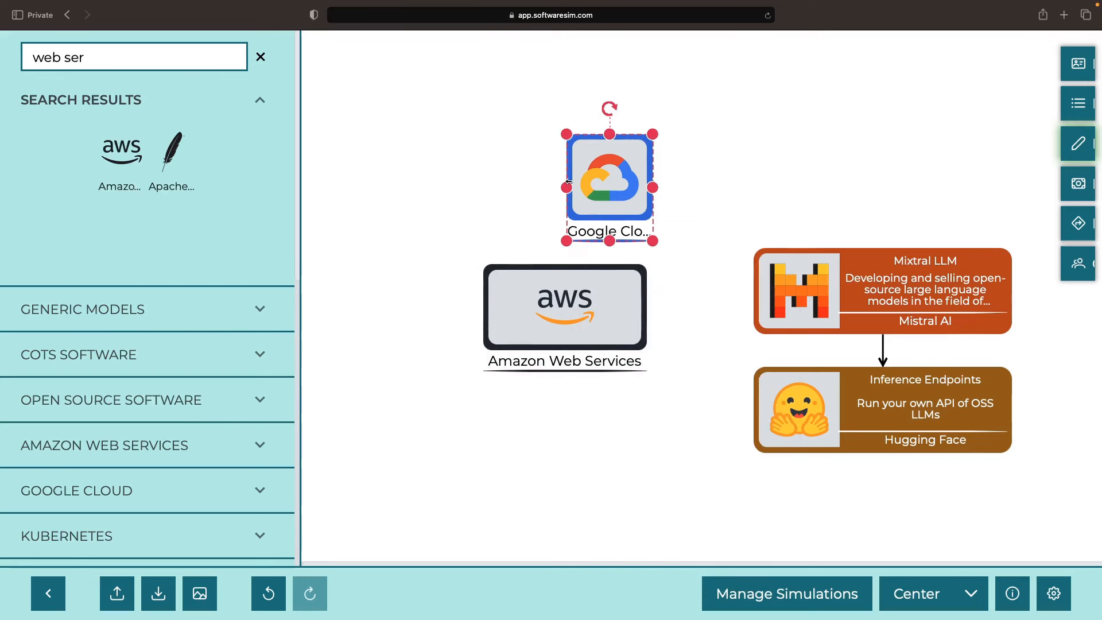
{"action": "left_click_drag", "start_coordinate": [568, 183], "coordinate": [489, 182]}
{"action": "left_click", "coordinate": [422, 334]}
- Reposition the Google Cloud Platform and Amazon Web Services blocks and add another library component beside the Hugging Face Inference Endpoints block
{"action": "scroll", "coordinate": [177, 513], "scroll_direction": "down", "scroll_amount": 3}
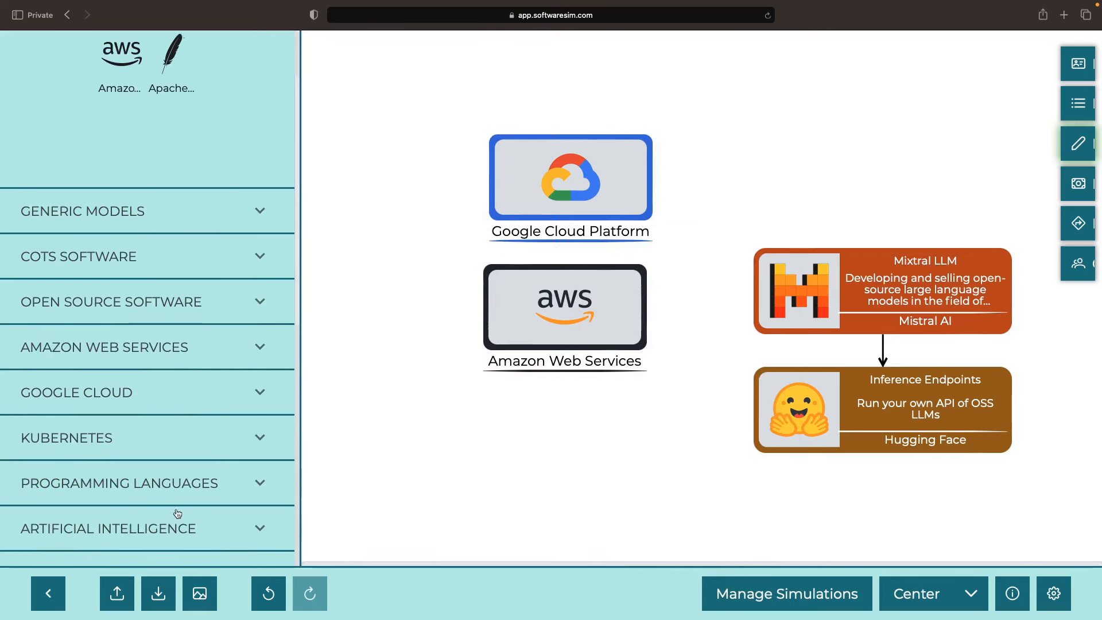
{"action": "left_click", "coordinate": [177, 514]}
{"action": "scroll", "coordinate": [175, 515], "scroll_direction": "down", "scroll_amount": 6}
{"action": "left_click", "coordinate": [174, 515]}
{"action": "scroll", "coordinate": [174, 516], "scroll_direction": "down", "scroll_amount": 3}
{"action": "left_click_drag", "start_coordinate": [585, 181], "coordinate": [744, 408]}
{"action": "left_click_drag", "start_coordinate": [625, 327], "coordinate": [625, 457]}
{"action": "left_click_drag", "start_coordinate": [559, 193], "coordinate": [561, 328]}
{"action": "left_click_drag", "start_coordinate": [570, 440], "coordinate": [559, 430]}
{"action": "left_click_drag", "start_coordinate": [55, 254], "coordinate": [534, 423]}
{"action": "left_click_drag", "start_coordinate": [446, 387], "coordinate": [795, 418]}
{"action": "left_click", "coordinate": [724, 472]}
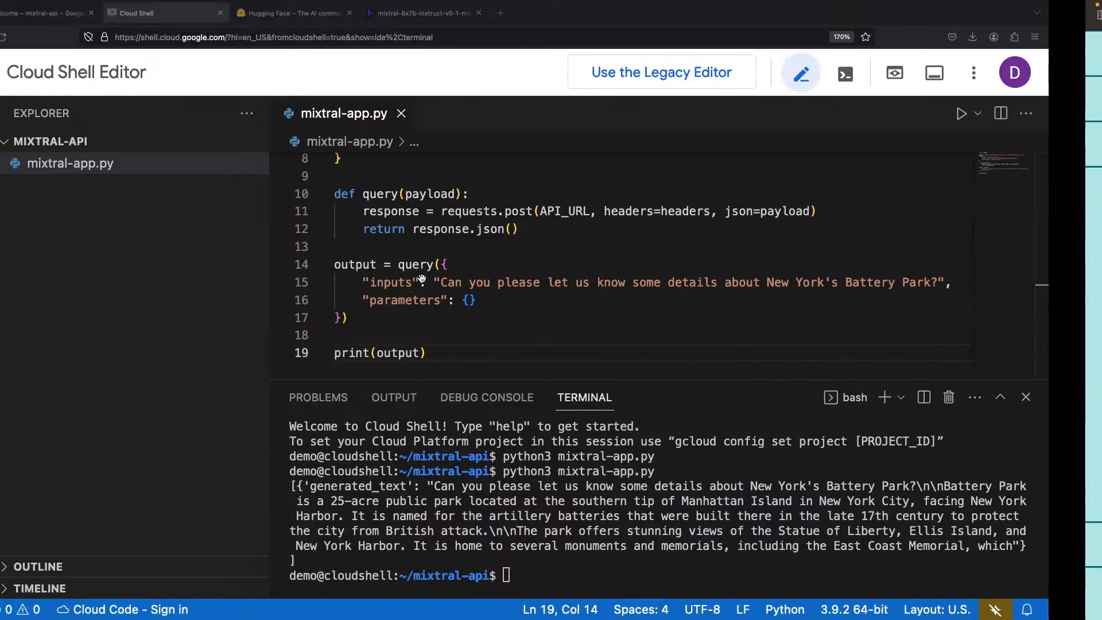
- Highlight the access token in the Authorization header of mixtral-app.py in Cloud Shell, and go to Hugging Face's Inference Endpoints overview
{"action": "scroll", "coordinate": [527, 222], "scroll_direction": "up", "scroll_amount": 4}
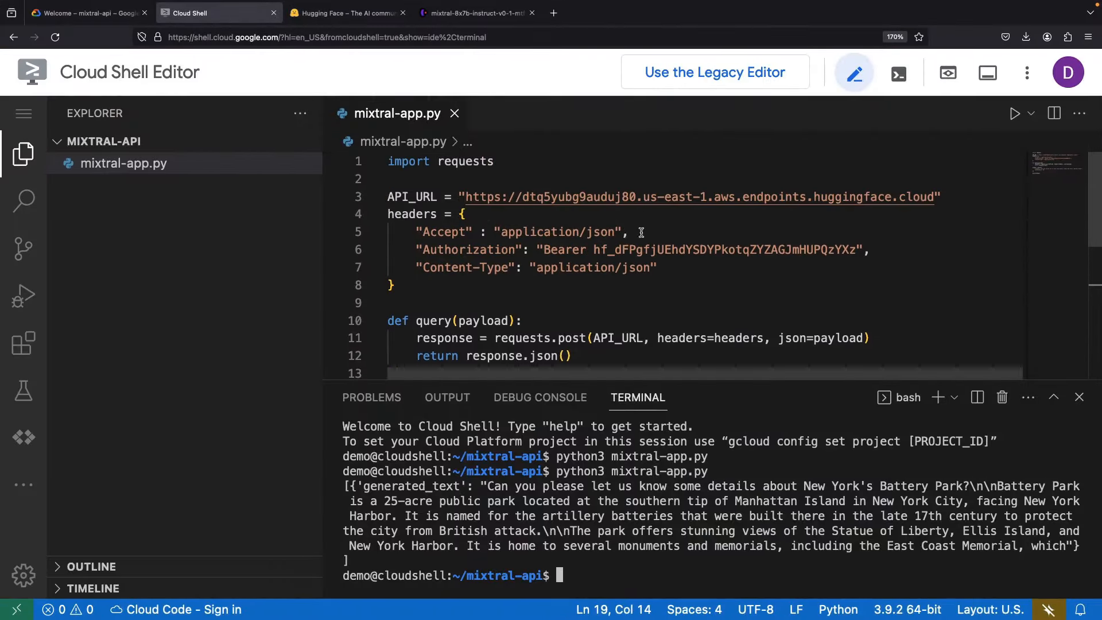
{"action": "double_click", "coordinate": [610, 249]}
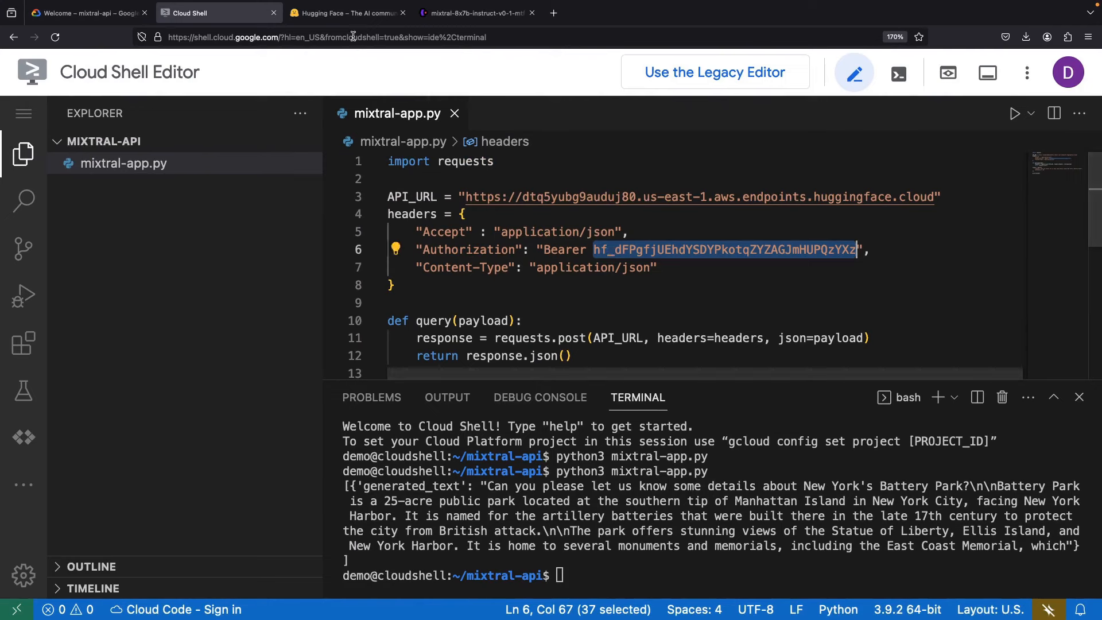
{"action": "left_click", "coordinate": [355, 17]}
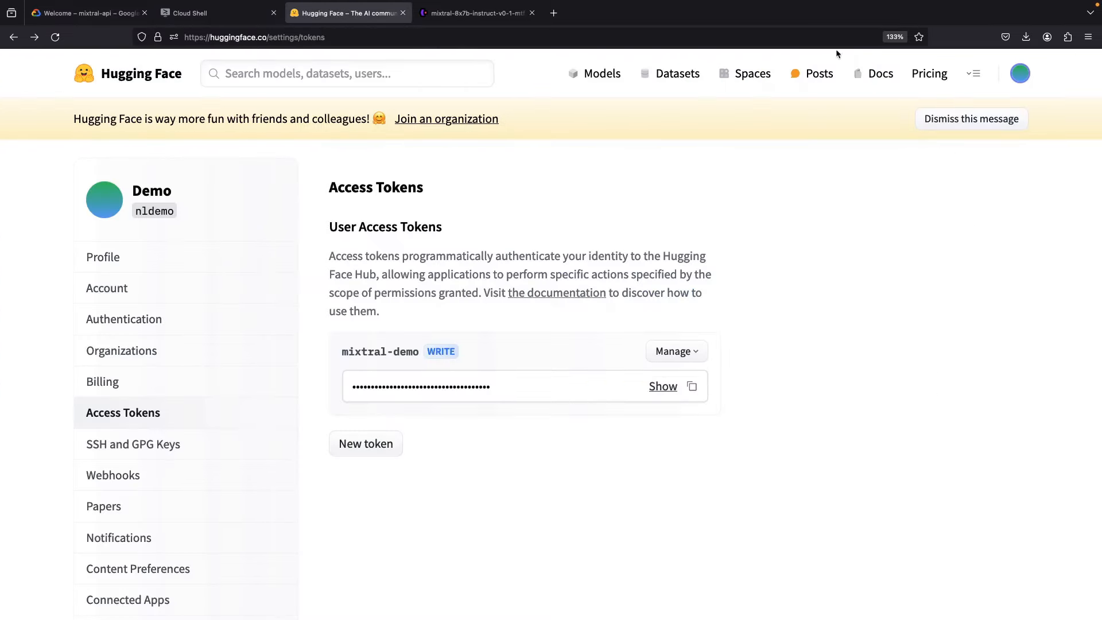
{"action": "left_click", "coordinate": [974, 70]}
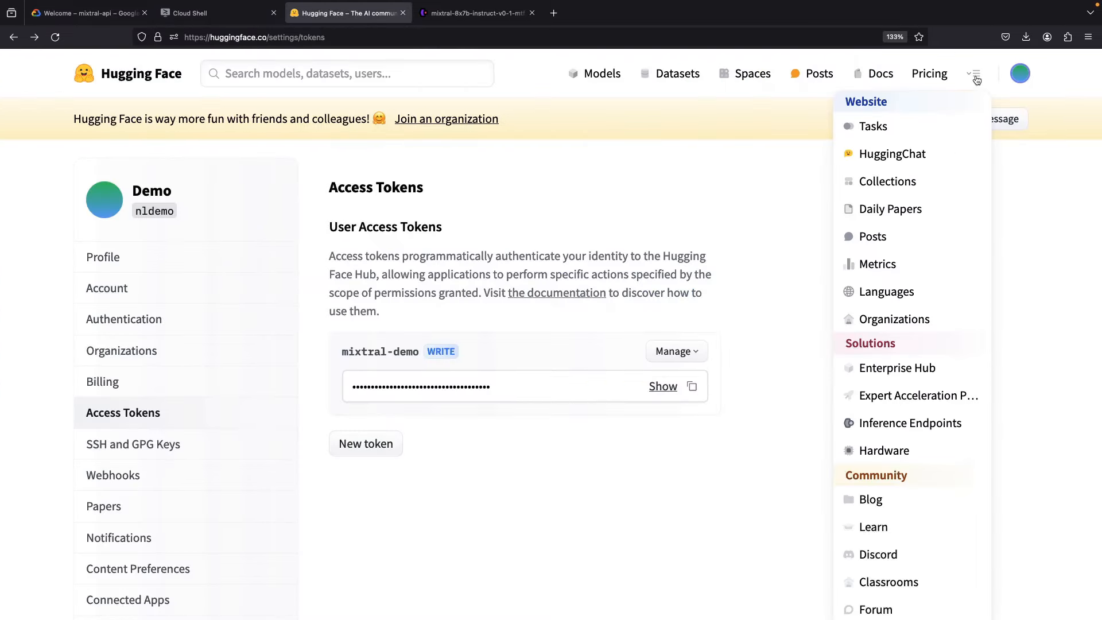
{"action": "left_click", "coordinate": [932, 420]}
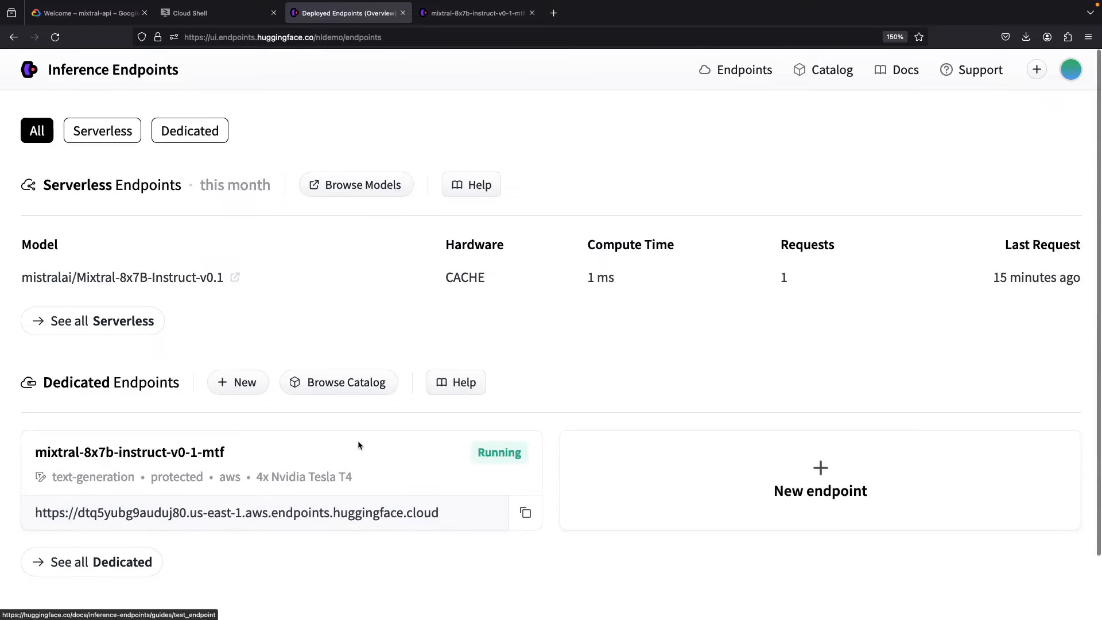
- Start a new dedicated endpoint and view the Public and Private options of its security level
{"action": "scroll", "coordinate": [331, 449], "scroll_direction": "down", "scroll_amount": 1}
{"action": "left_click", "coordinate": [223, 373]}
{"action": "scroll", "coordinate": [296, 441], "scroll_direction": "down", "scroll_amount": 7}
{"action": "scroll", "coordinate": [297, 447], "scroll_direction": "down", "scroll_amount": 1}
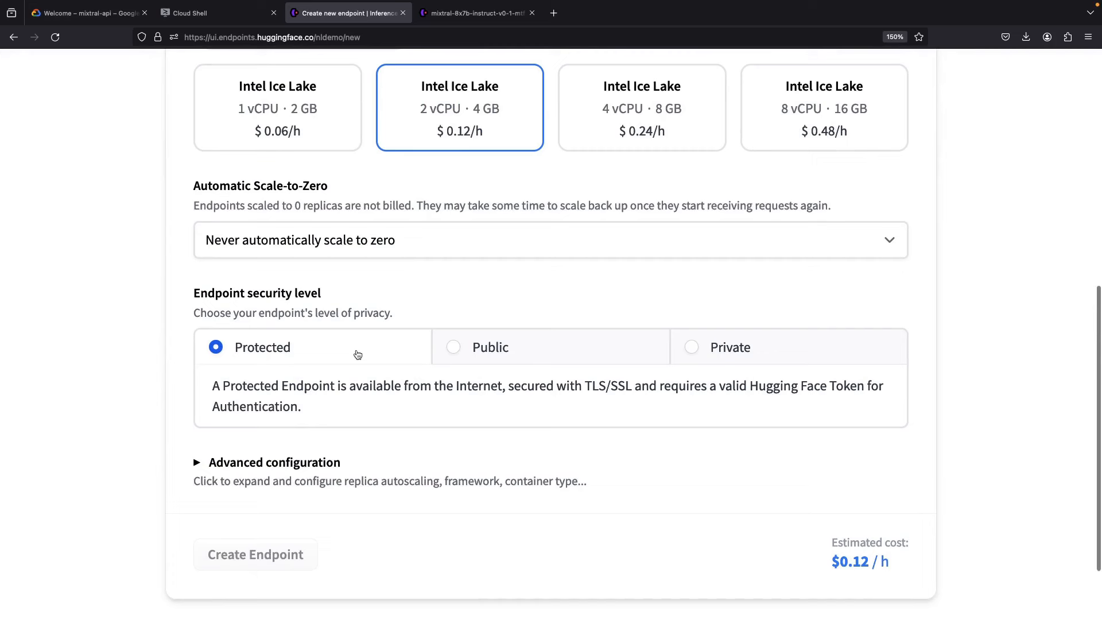
{"action": "left_click", "coordinate": [507, 356]}
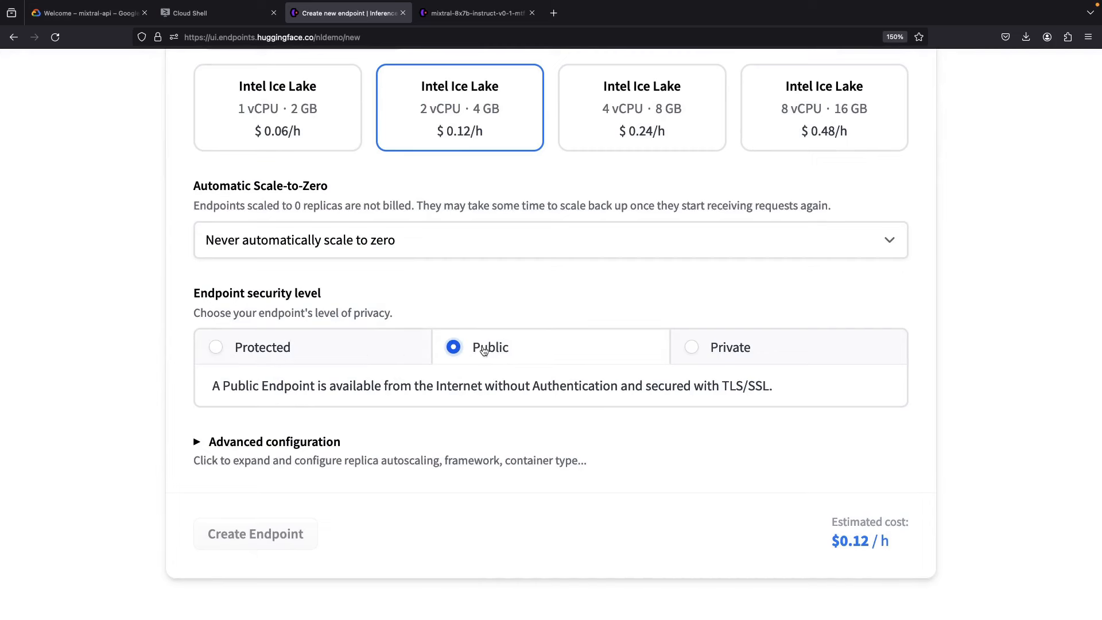
{"action": "left_click", "coordinate": [740, 356]}
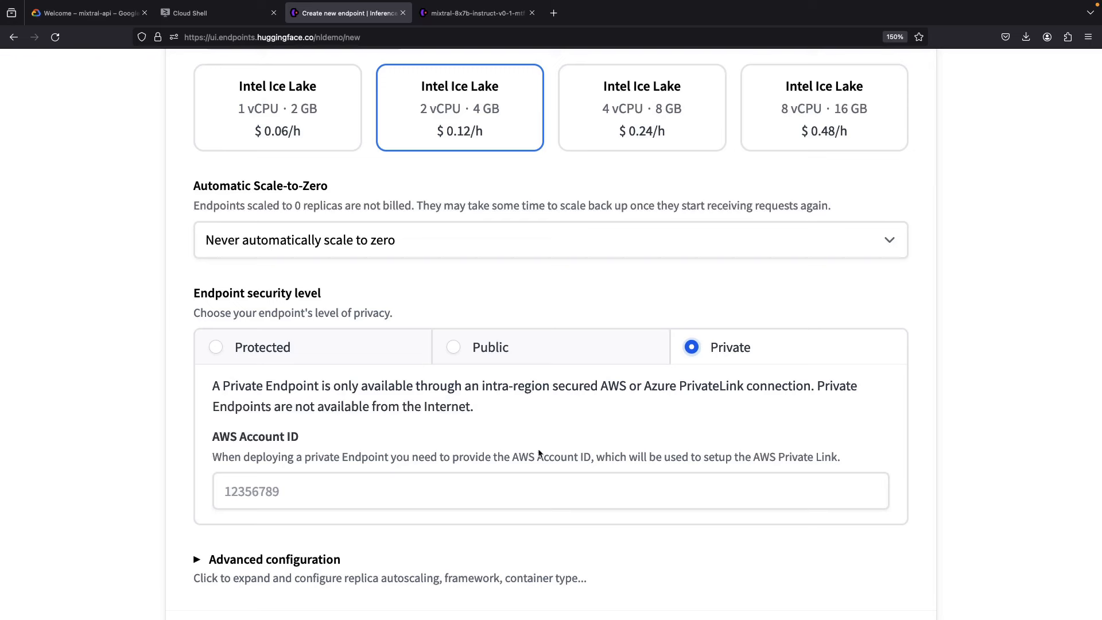
- Examine the Private endpoint description, highlighting the part about being not available from the Internet
{"action": "double_click", "coordinate": [610, 386]}
{"action": "left_click_drag", "start_coordinate": [659, 386], "coordinate": [710, 383]}
{"action": "left_click", "coordinate": [663, 401]}
{"action": "double_click", "coordinate": [305, 406]}
{"action": "left_click_drag", "start_coordinate": [305, 406], "coordinate": [451, 407]}
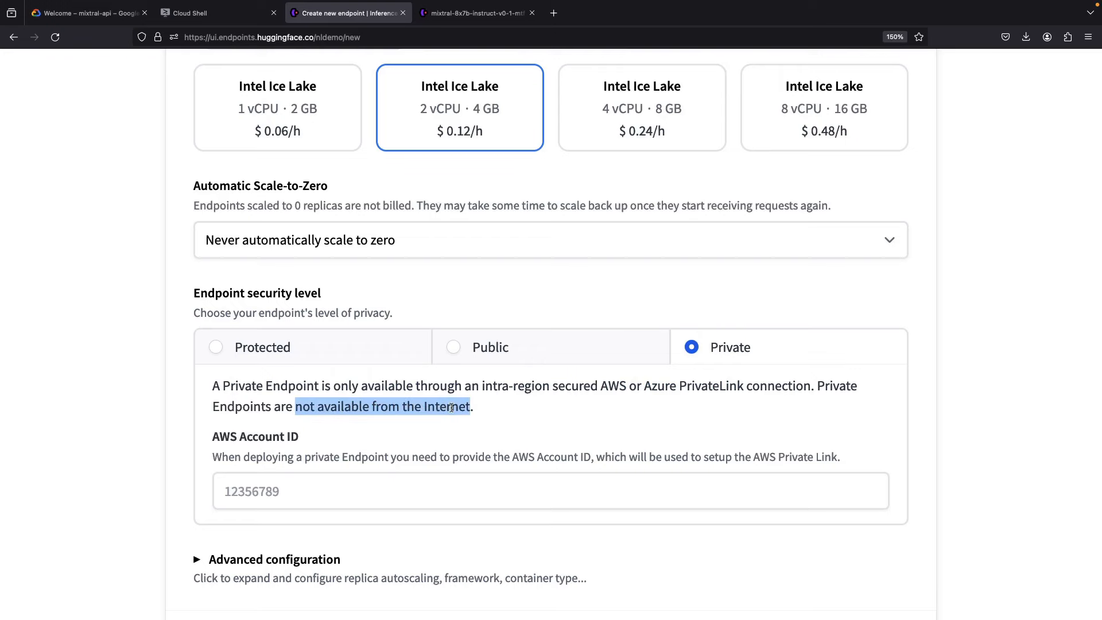
{"action": "left_click", "coordinate": [451, 408]}
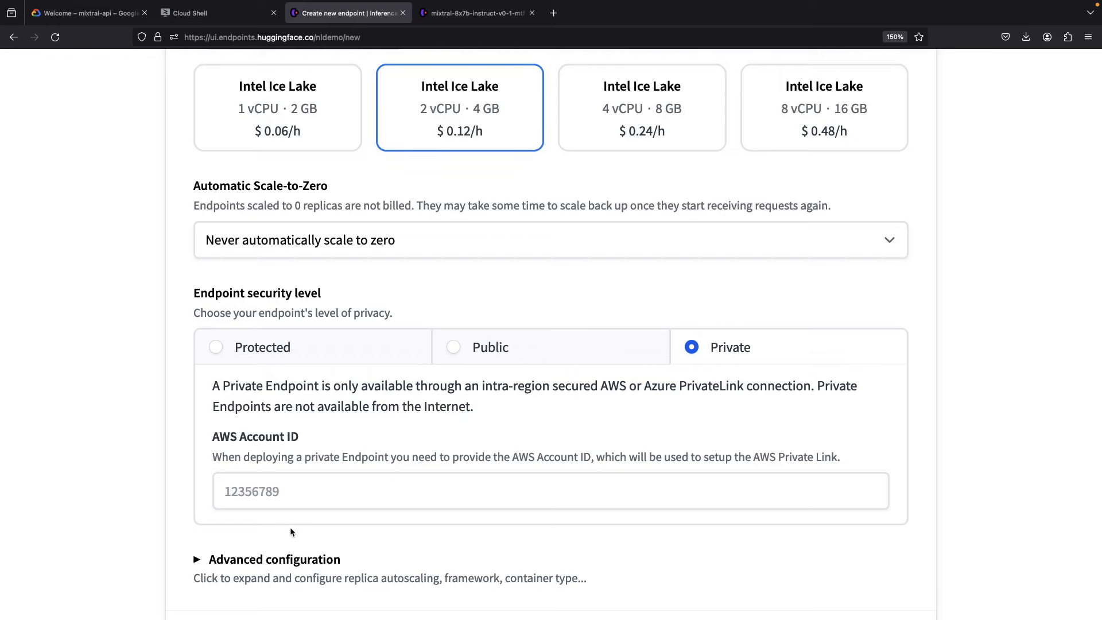
- Expand the new endpoint's advanced configuration and review its replica autoscaling, task, framework and container type settings
{"action": "left_click", "coordinate": [270, 560]}
{"action": "scroll", "coordinate": [267, 562], "scroll_direction": "down", "scroll_amount": 7}
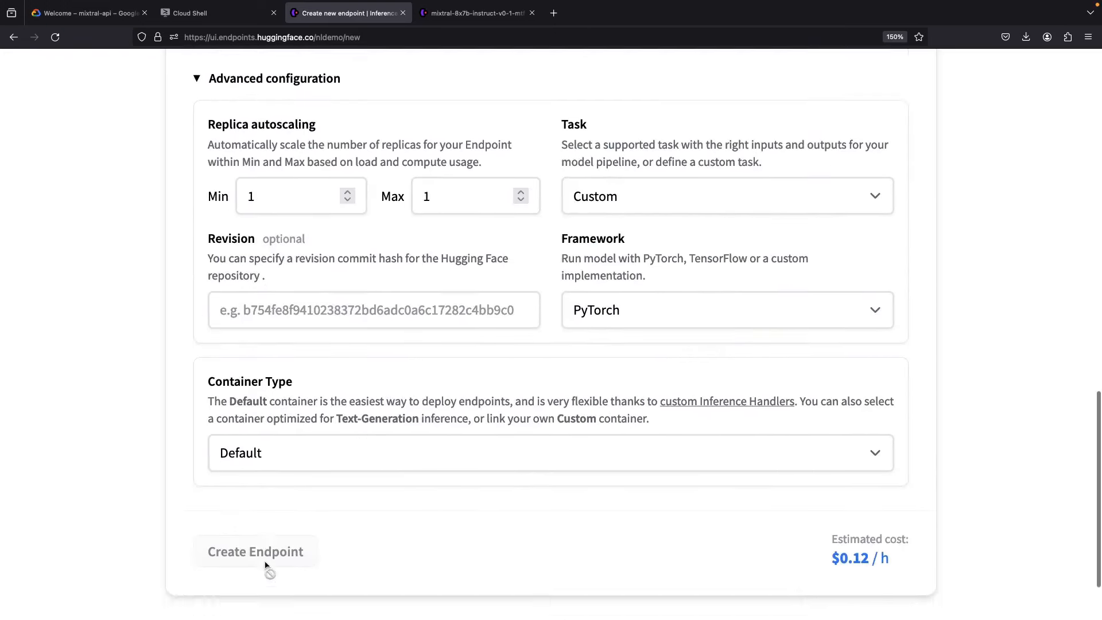
{"action": "scroll", "coordinate": [267, 565], "scroll_direction": "up", "scroll_amount": 15}
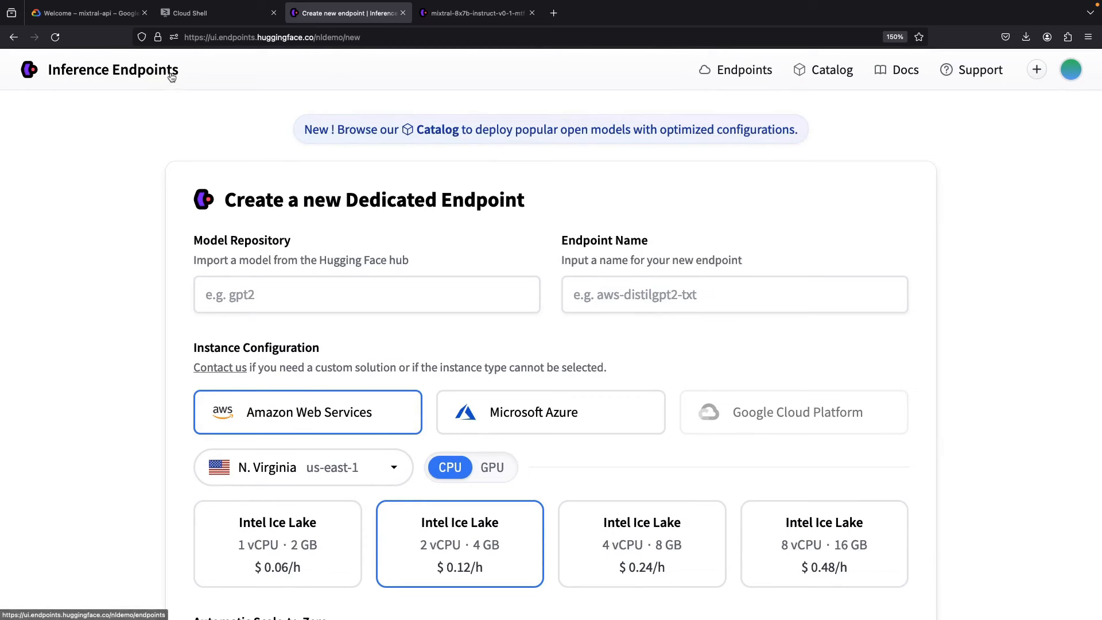
- Return to the Hugging Face access tokens page, dismiss the new token dialog, and open the Models listing to check its total model count
{"action": "right_click", "coordinate": [14, 39]}
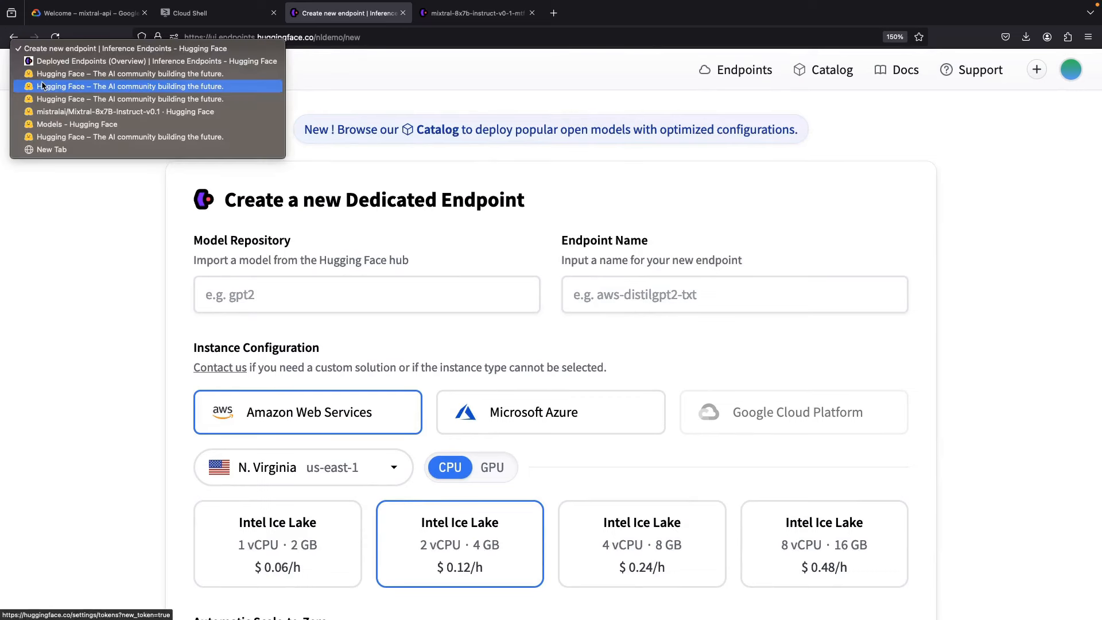
{"action": "left_click", "coordinate": [77, 85]}
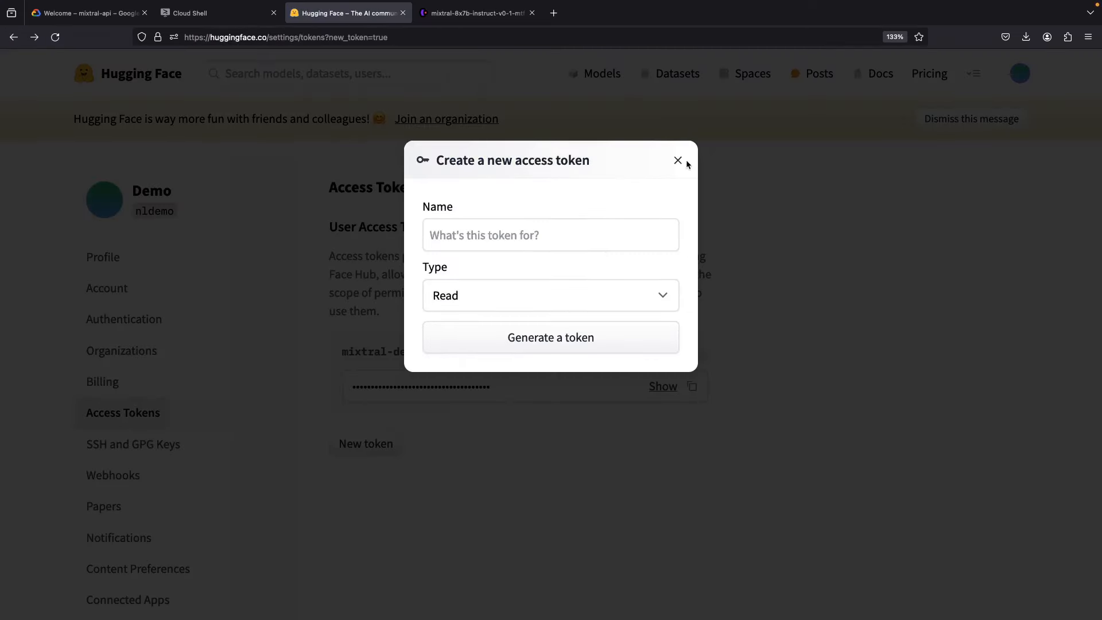
{"action": "left_click", "coordinate": [677, 161]}
{"action": "left_click", "coordinate": [606, 81]}
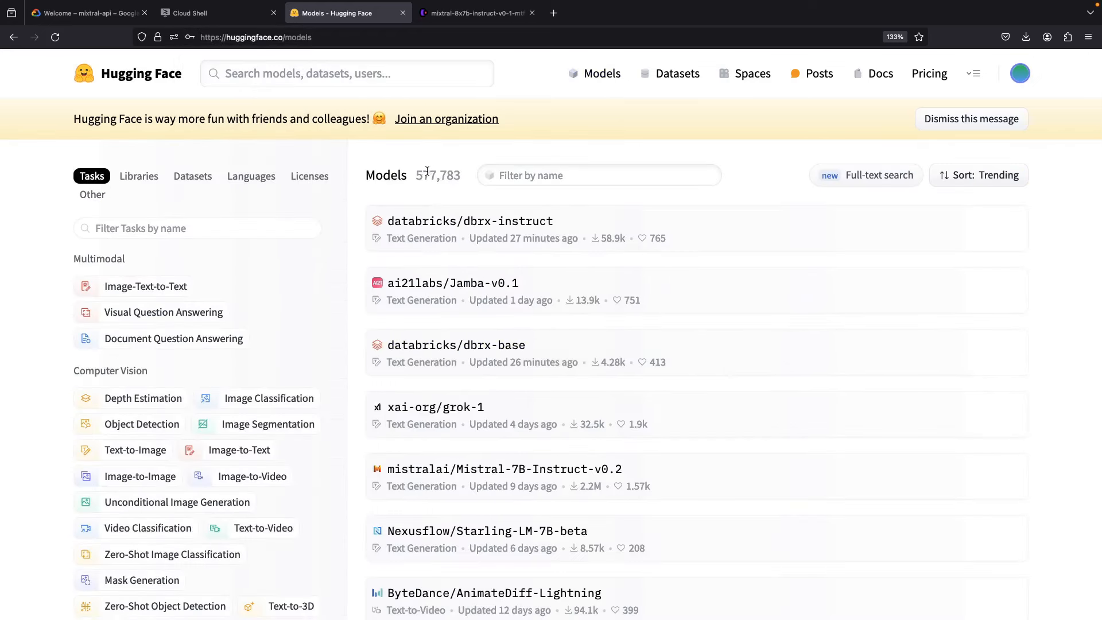
{"action": "double_click", "coordinate": [425, 172]}
{"action": "triple_click", "coordinate": [425, 172]}
{"action": "left_click", "coordinate": [425, 171]}
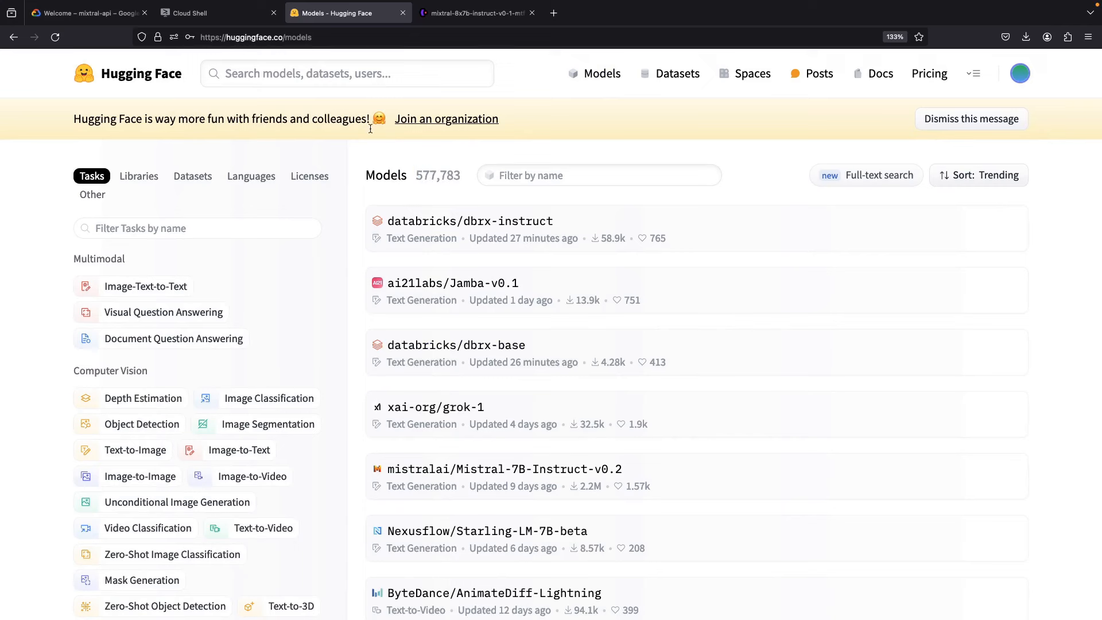